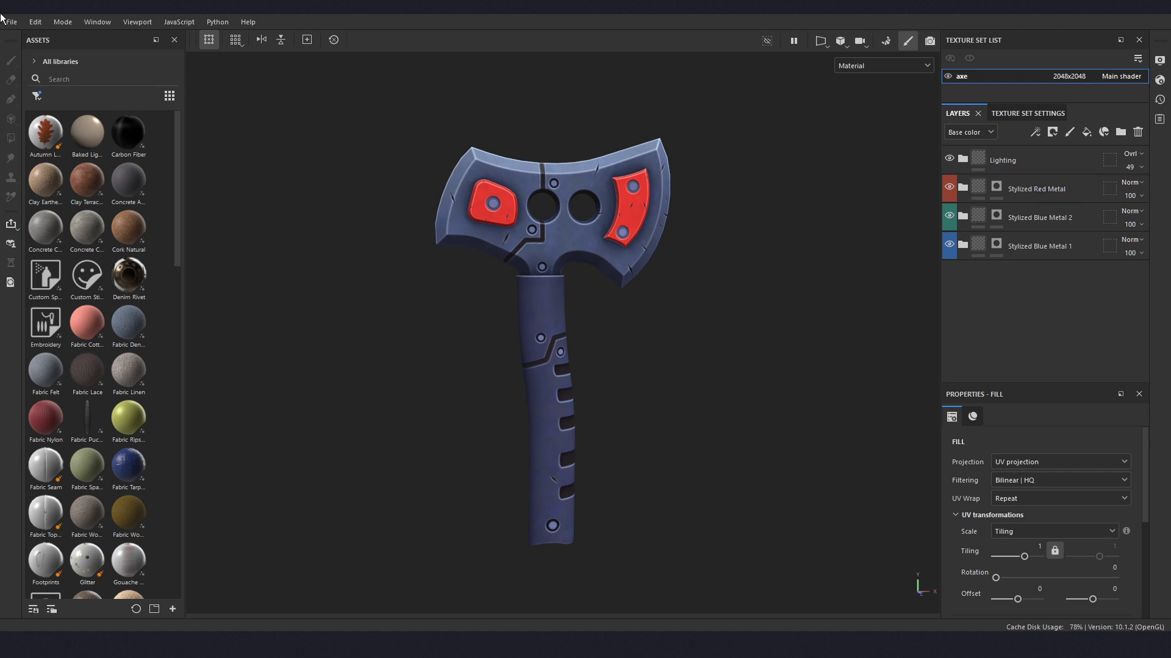
- Open the texture export settings and set the output template to Unreal Engine 4 (Packed)
left_click(11, 21)
left_click(11, 21)
left_click(11, 21)
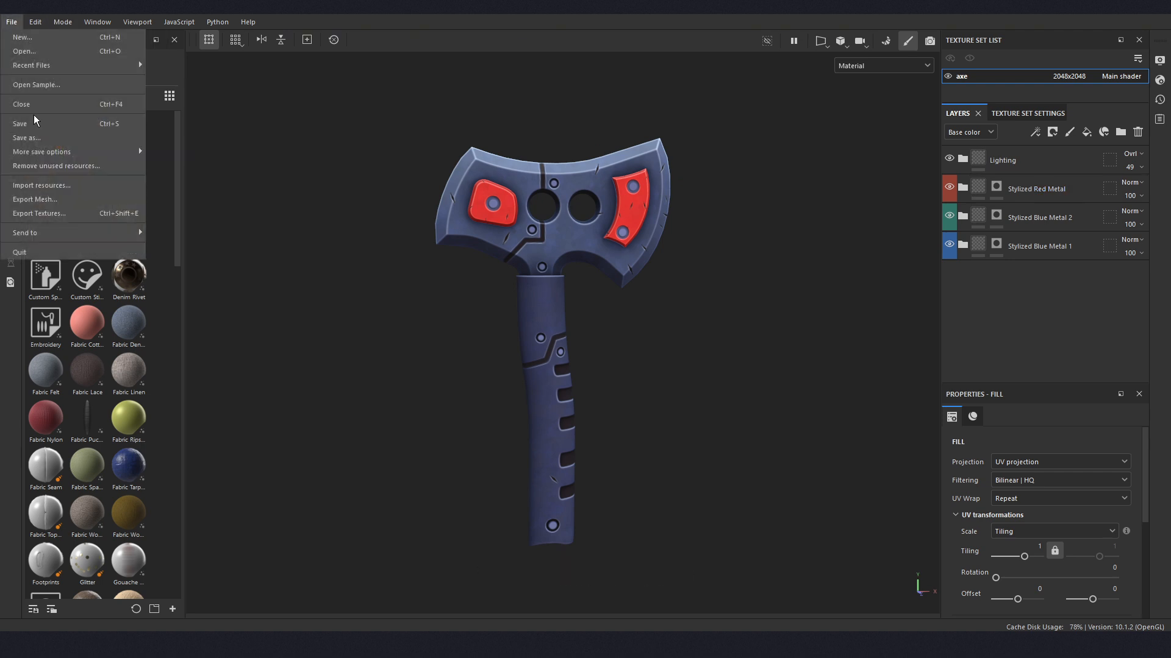
left_click(38, 213)
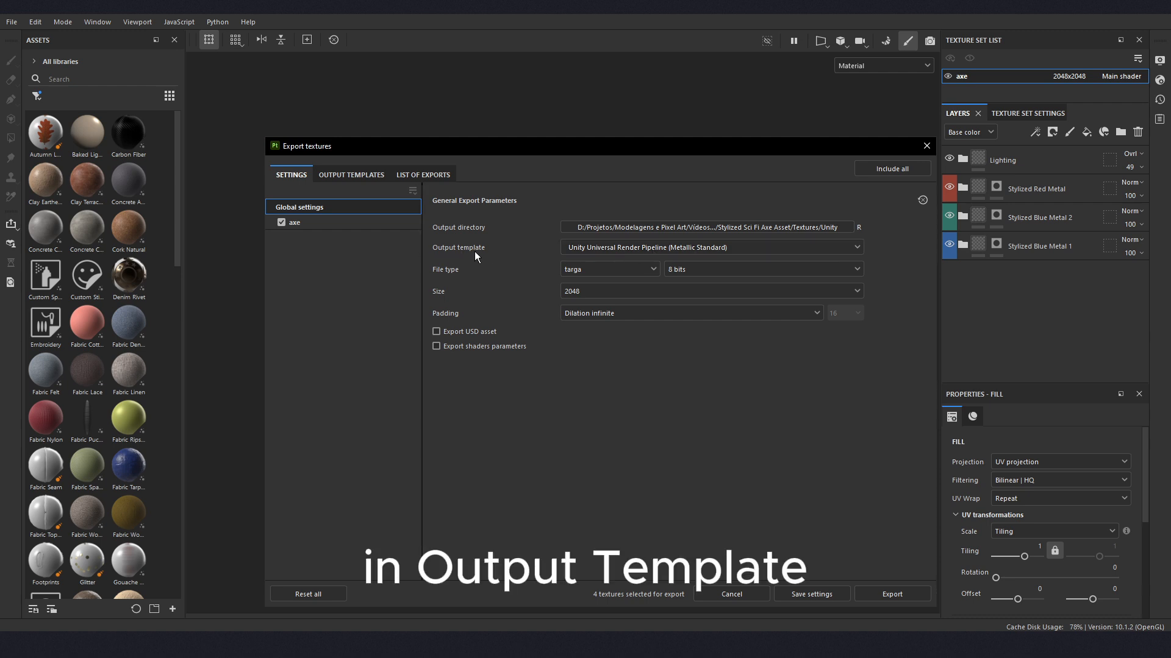
left_click(647, 248)
scroll(615, 299, "down", 3)
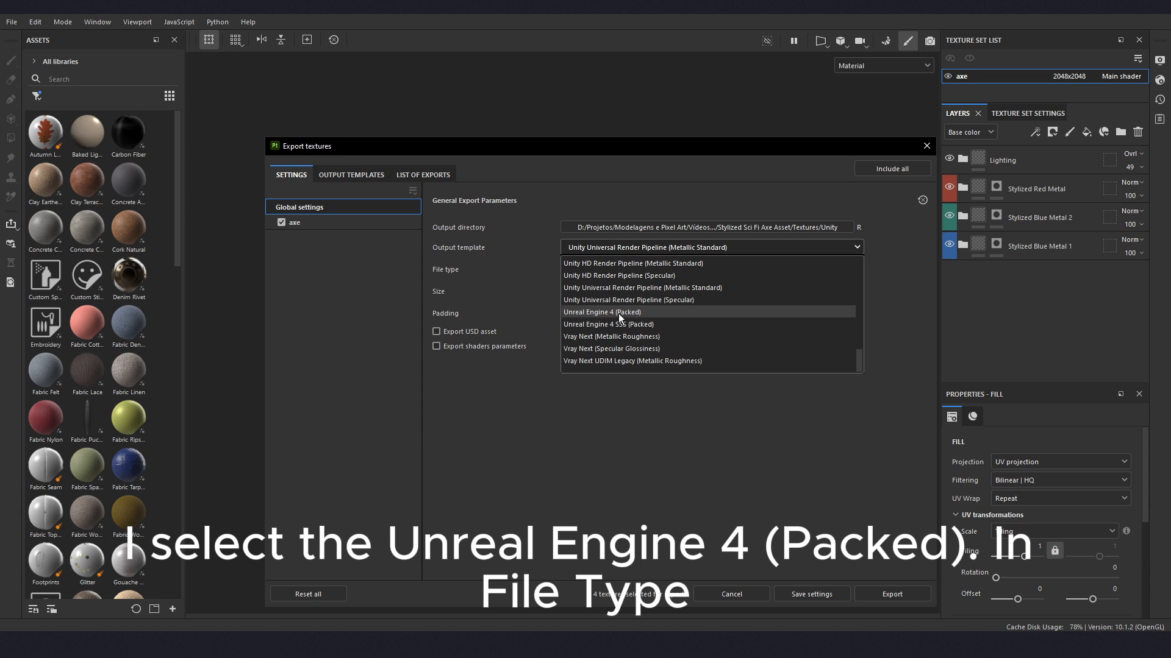
left_click(619, 312)
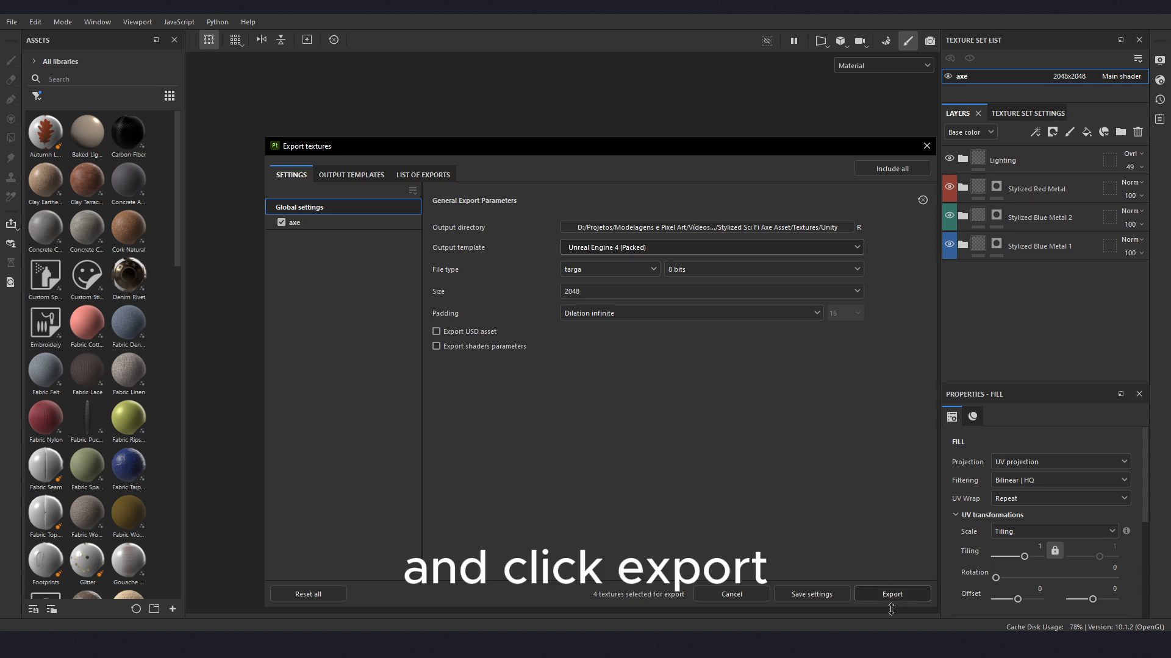
- Try the output templates Unity Universal Render Pipeline (Metallic Standard) and PBR Metallic Roughness
left_click(602, 248)
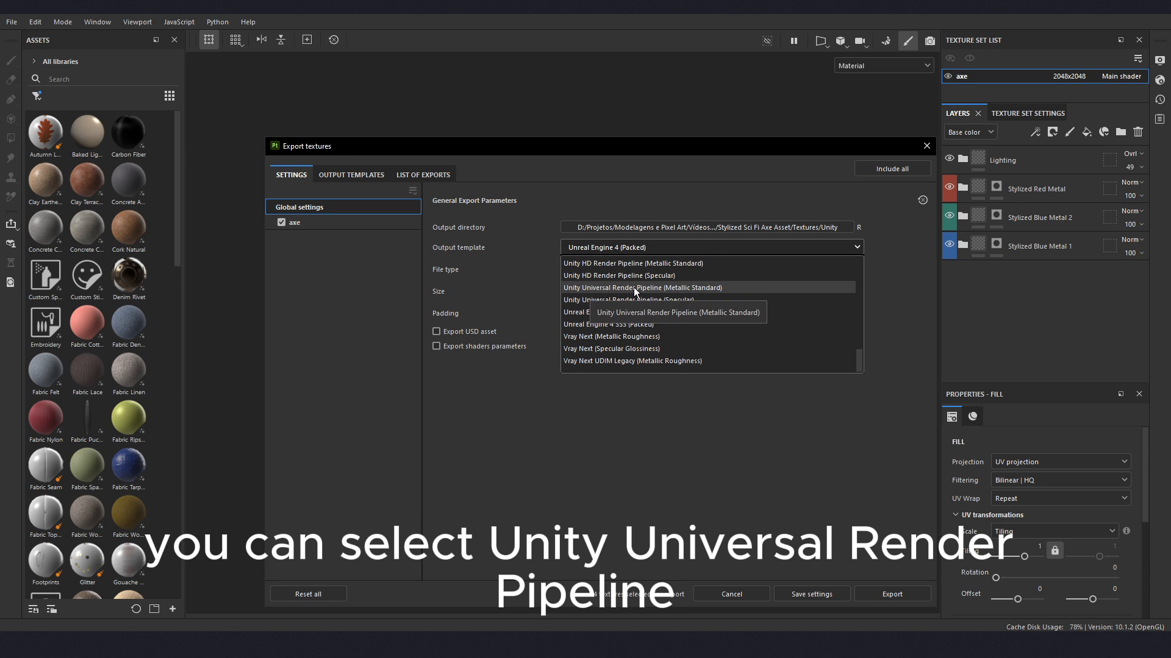
left_click(726, 287)
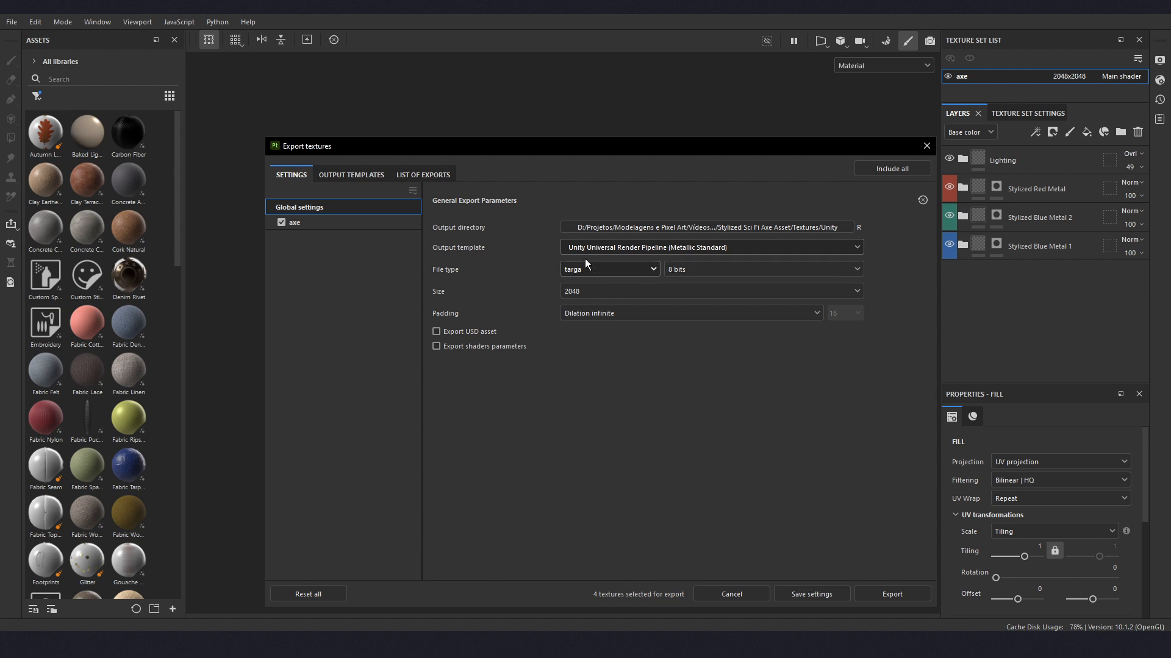
left_click(617, 248)
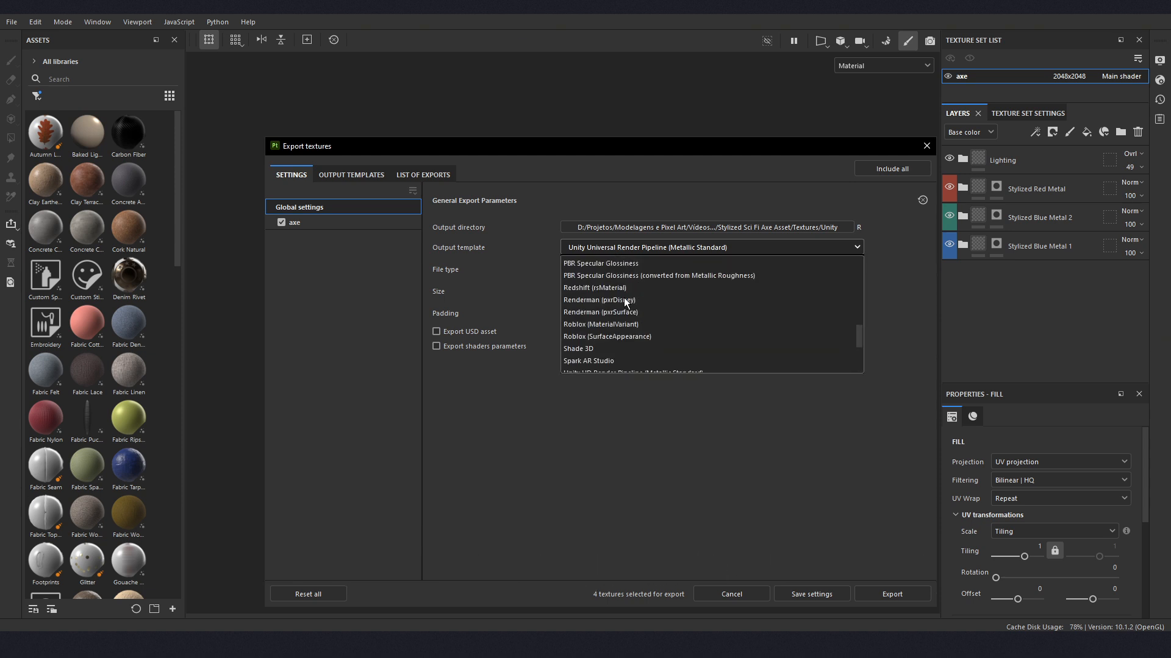
scroll(624, 297, "up", 3)
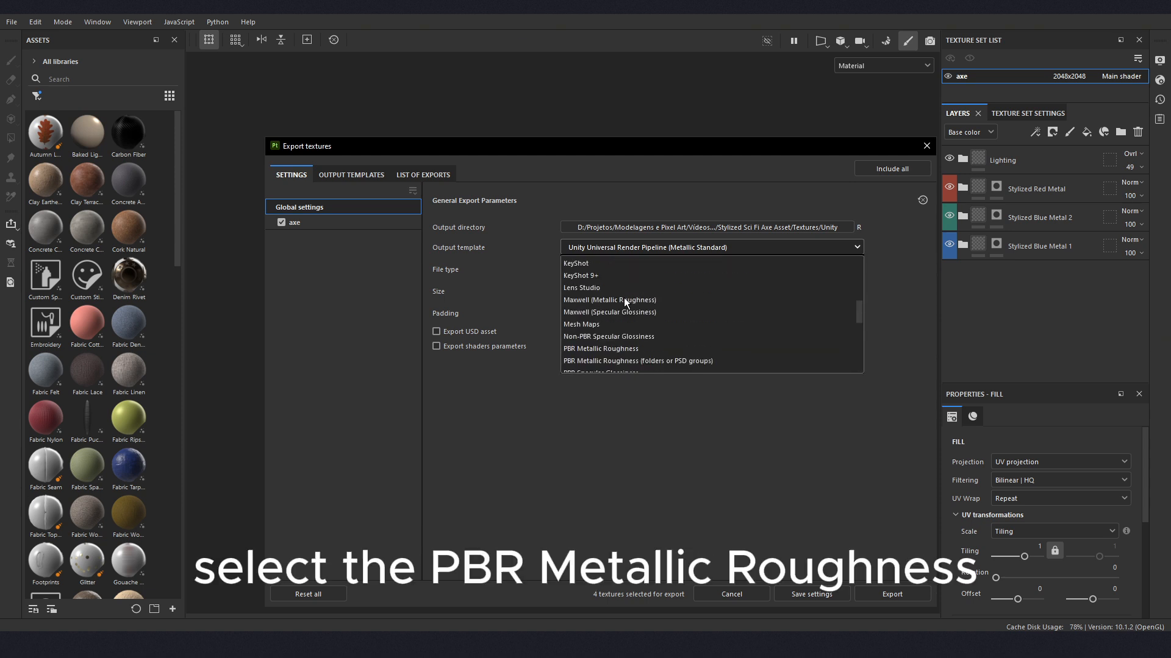
left_click(602, 350)
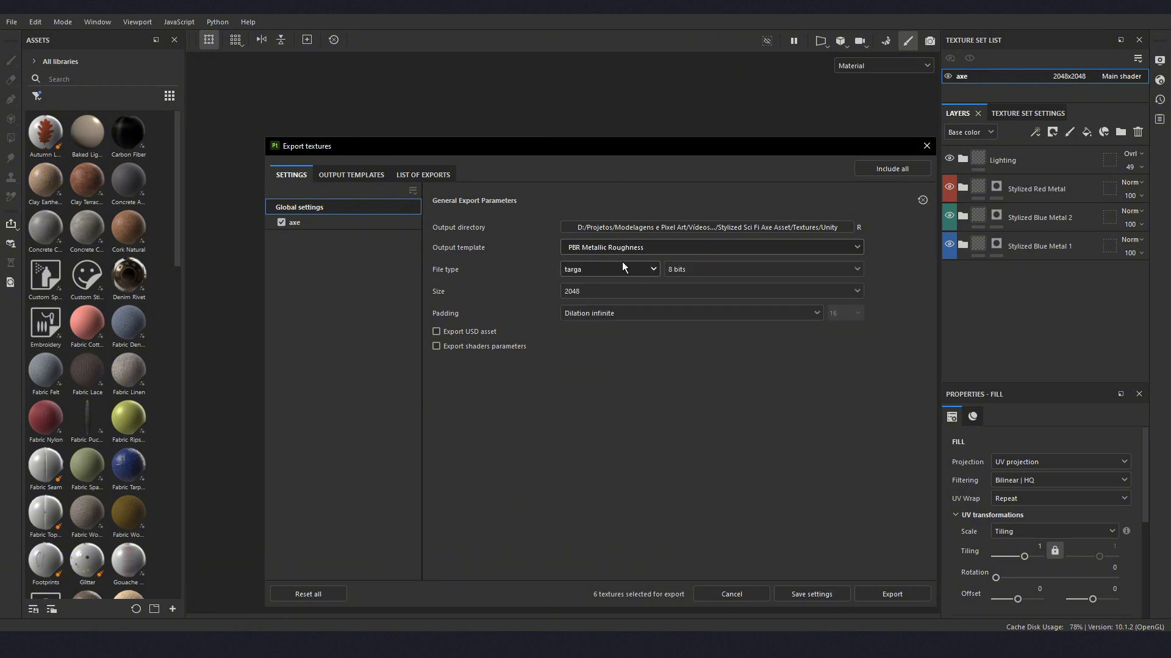
- Try png as the export file type and view the available bit depths
left_click(594, 269)
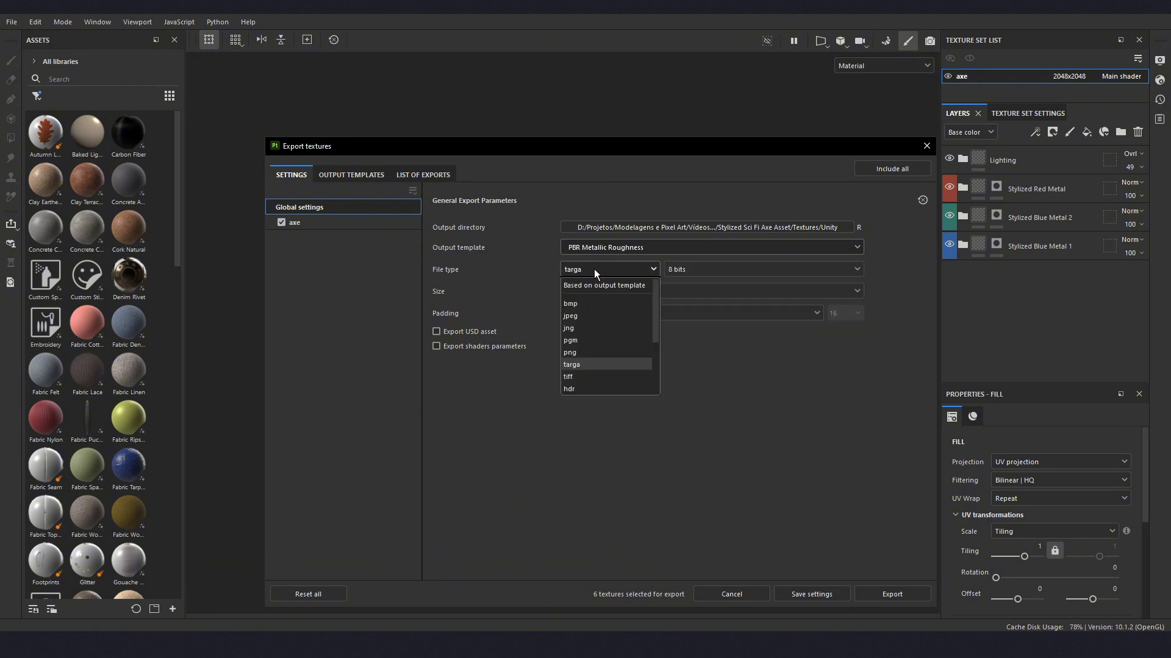
left_click(592, 353)
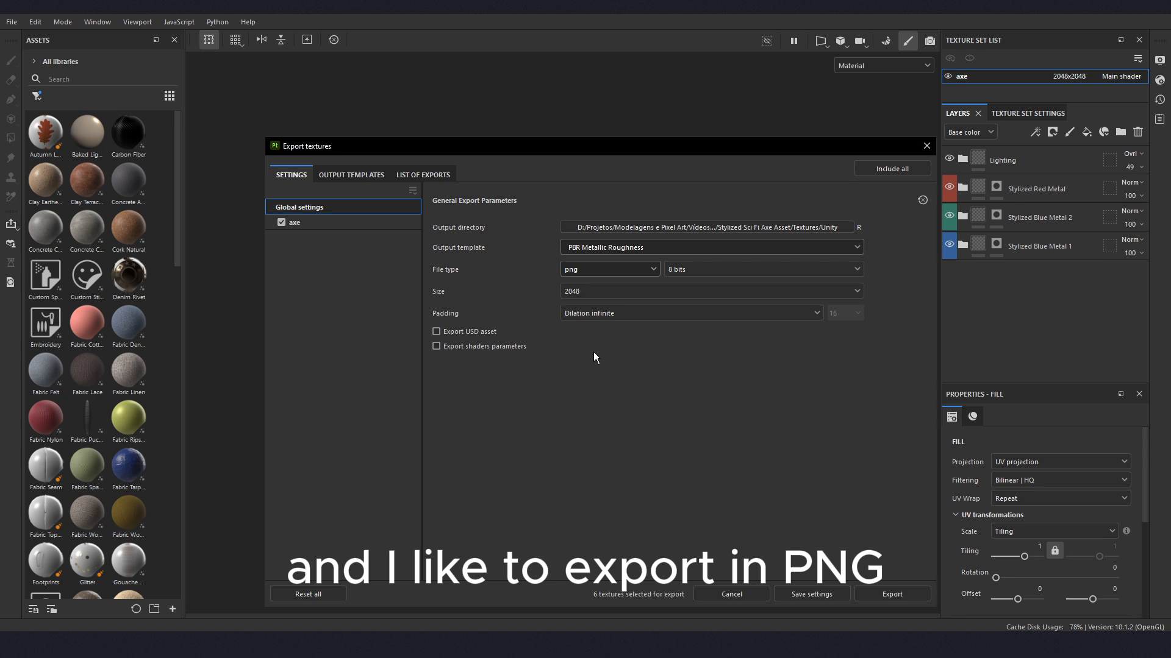
left_click(709, 270)
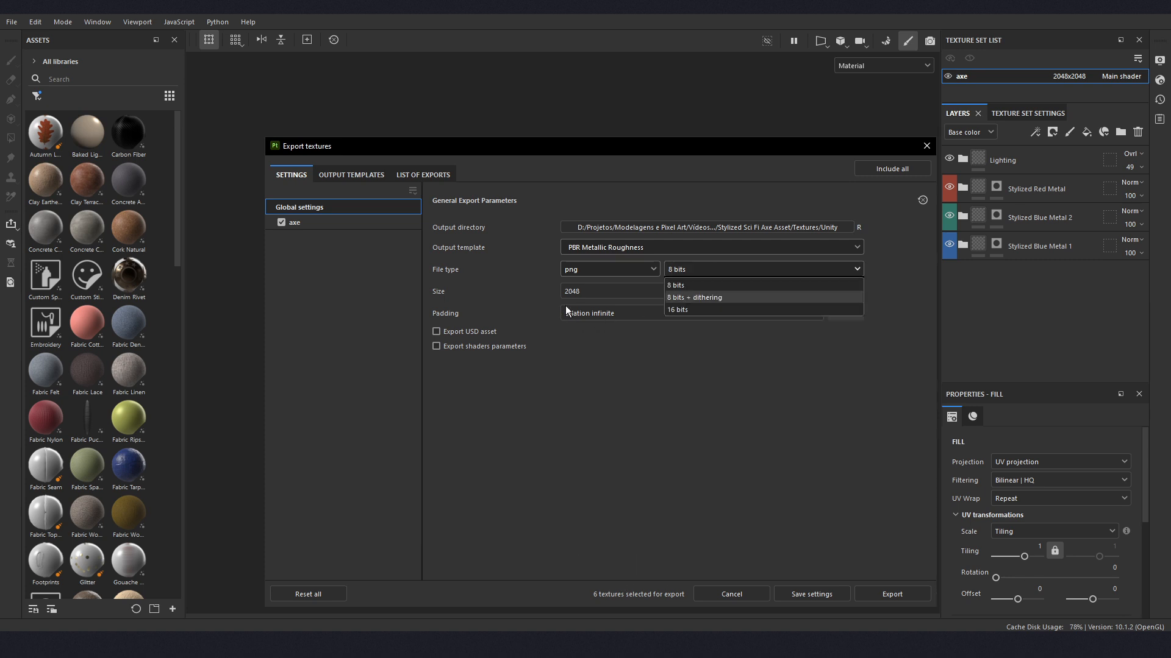
left_click(577, 357)
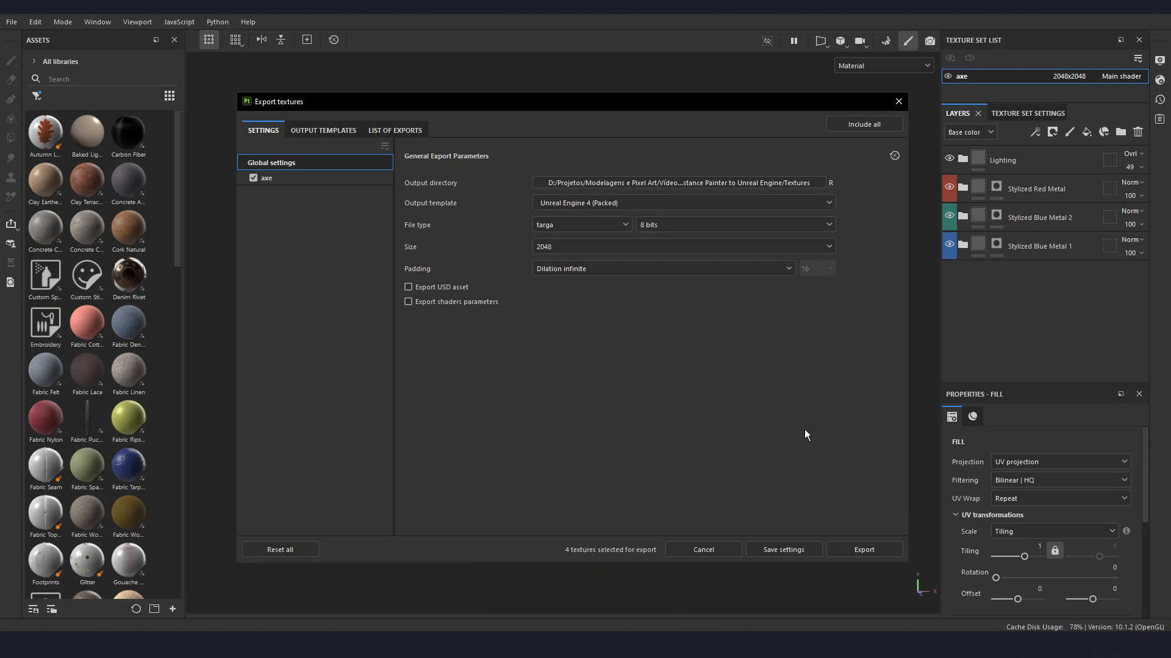
- Export the axe textures as 8-bit targa files at 2048 with the Unreal Engine 4 (Packed) template
left_click(864, 550)
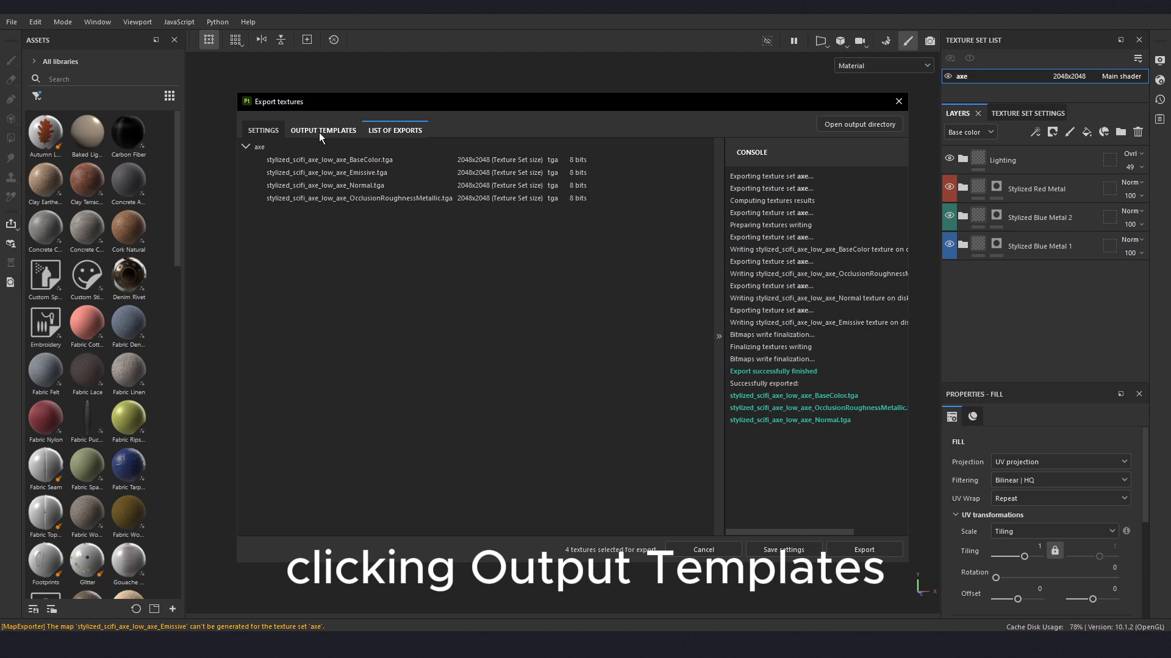
- In the Unreal Engine 4 (Packed) output preset, replace the $mesh prefix of the BaseColor map's name with T
left_click(319, 133)
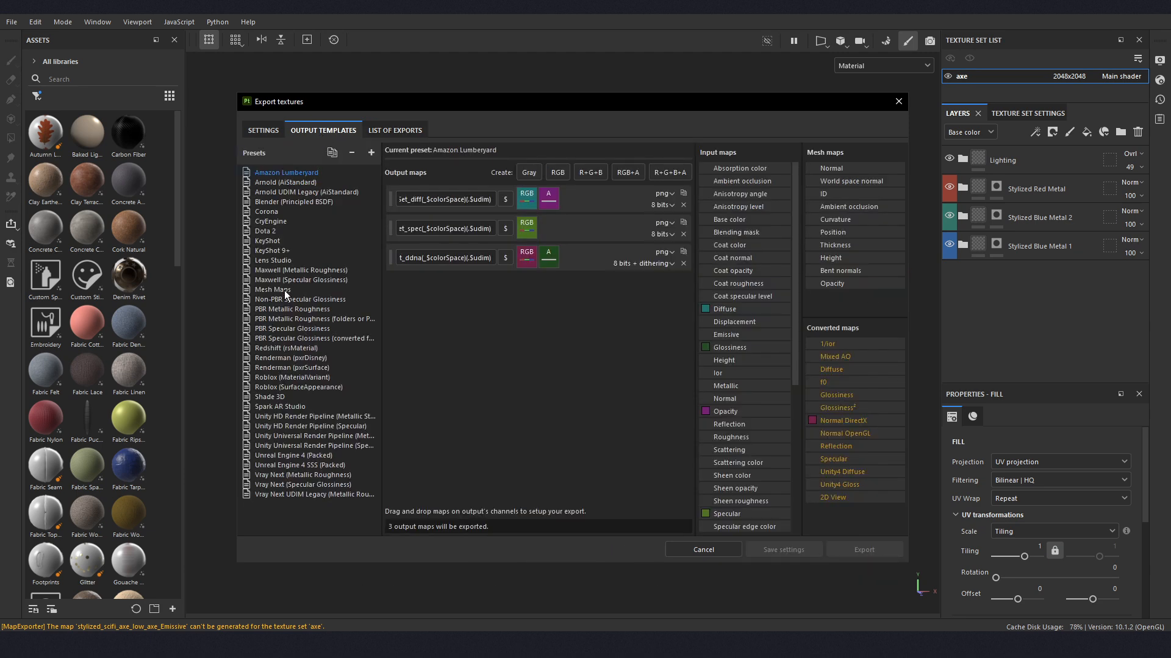
left_click(288, 455)
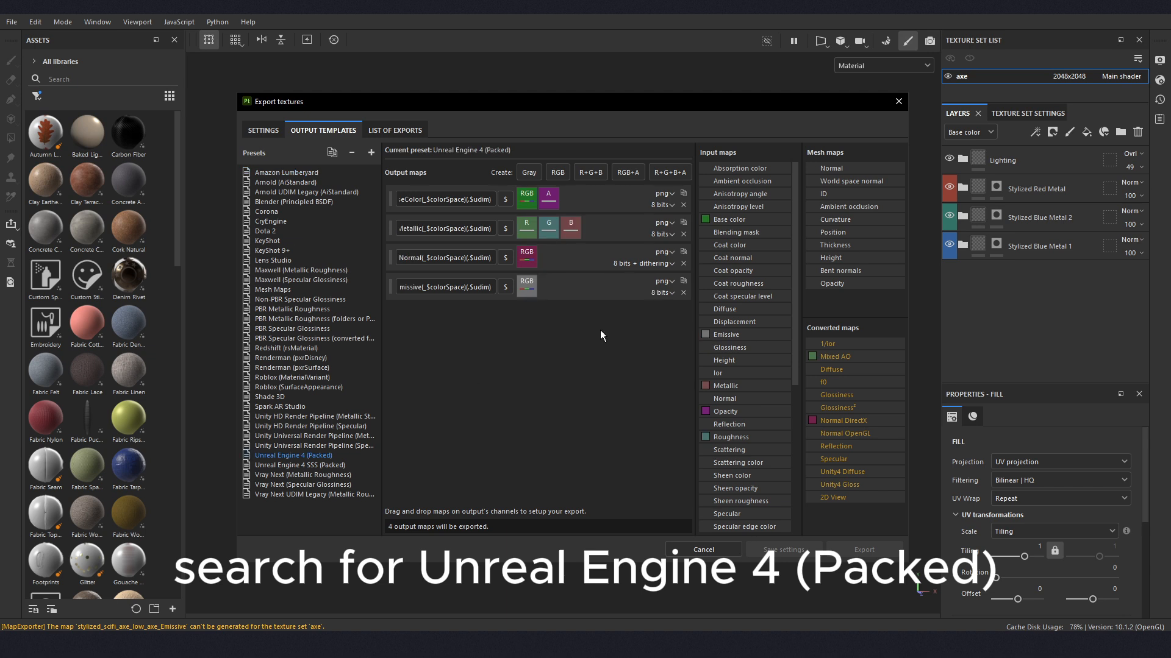
left_click(402, 200)
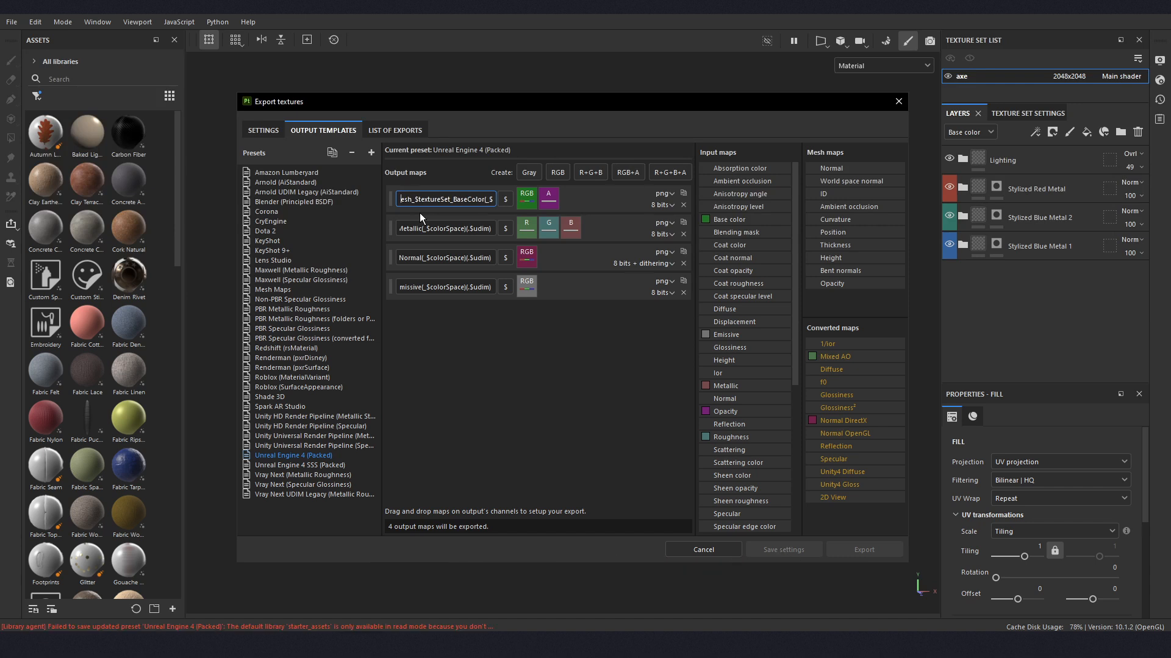
key("Delete")
key("Delete")
key("Delete")
key("Delete")
key("Delete")
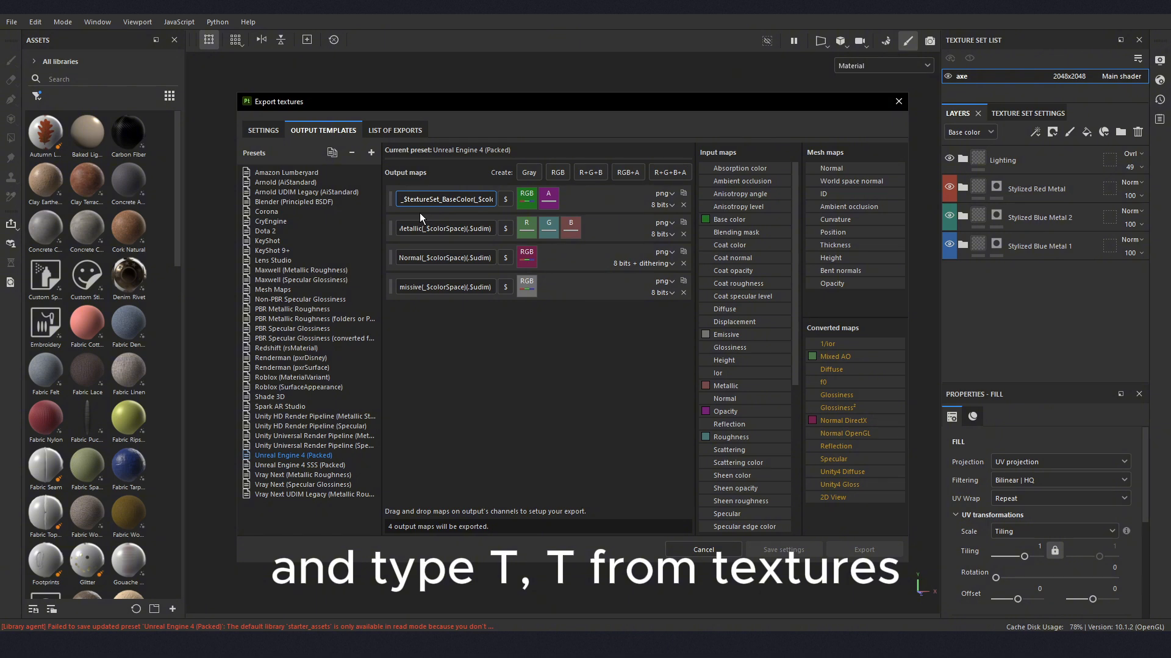
type("T")
- Replace the $mesh prefix of the OcclusionRoughnessMetallic output map's name with T
left_click(448, 229)
key("Home")
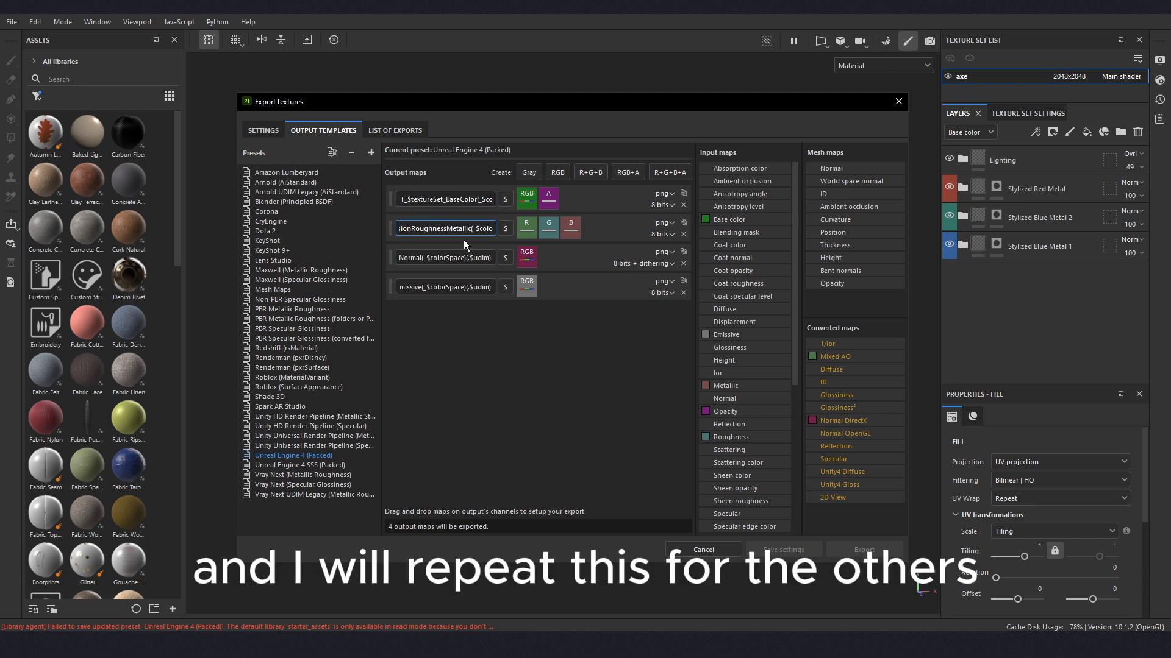
key("Delete")
key("Delete")
key("Delete")
key("Delete")
key("Delete")
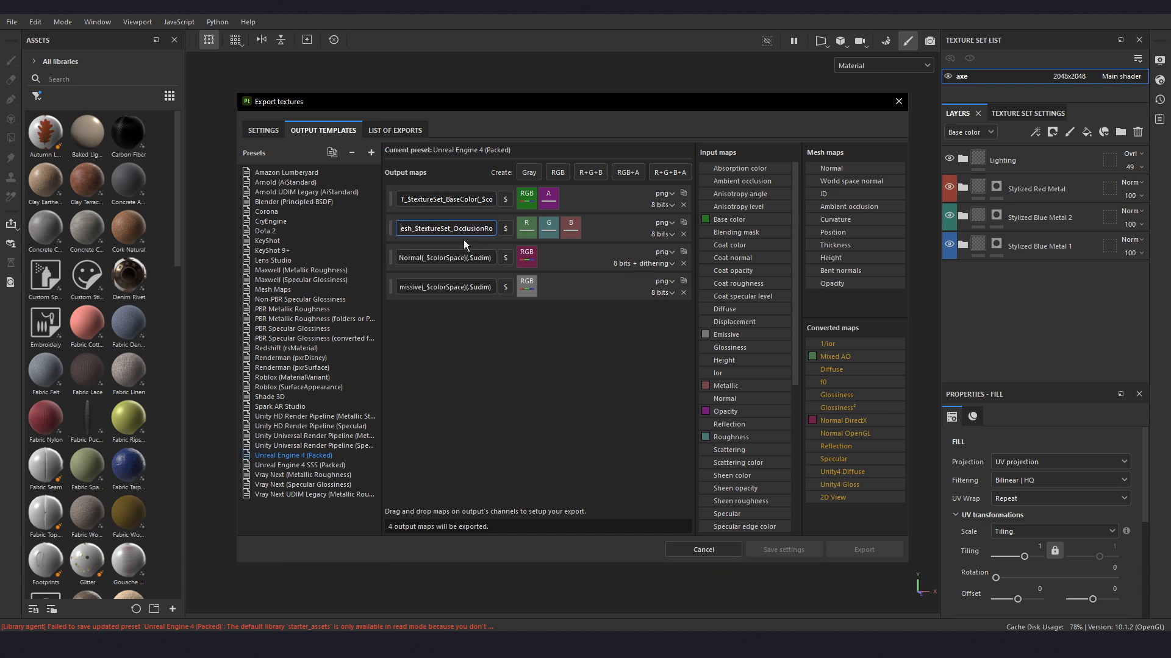
type("T")
- Replace the $mesh prefix of the Normal output map's name with T
left_click_drag(399, 258, 374, 261)
left_click(408, 259)
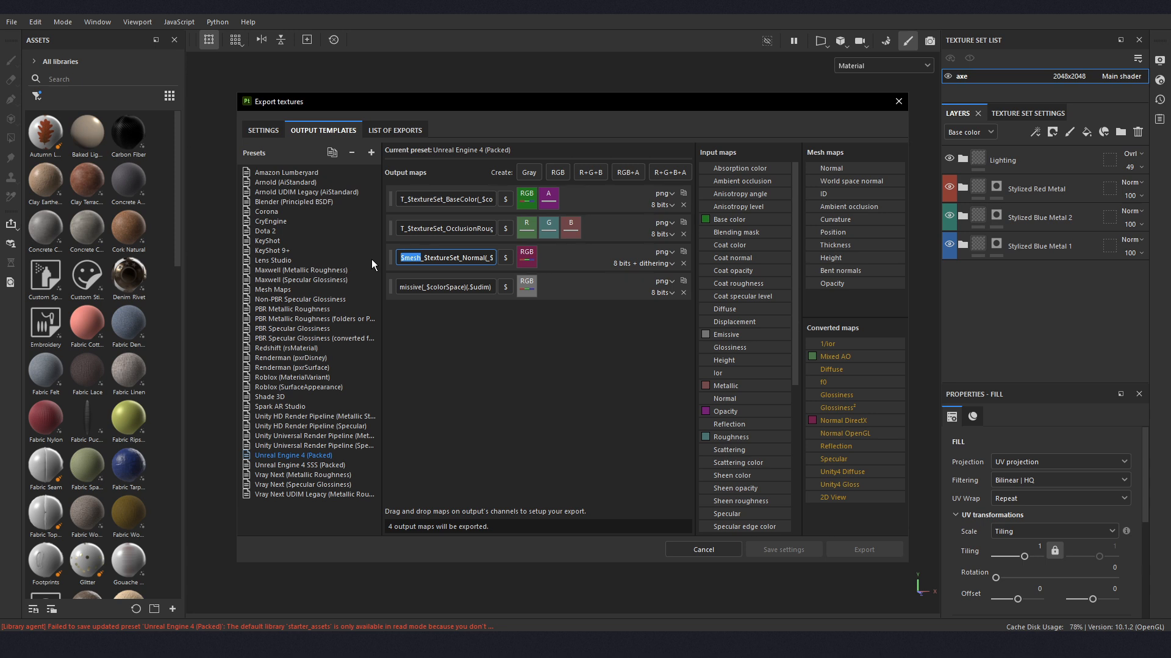
key("Delete")
key("Delete")
key("Delete")
key("Delete")
key("Delete")
type("T")
- Replace the $mesh prefix of the Emissive output map's name with T
left_click_drag(401, 286, 371, 287)
left_click(423, 288)
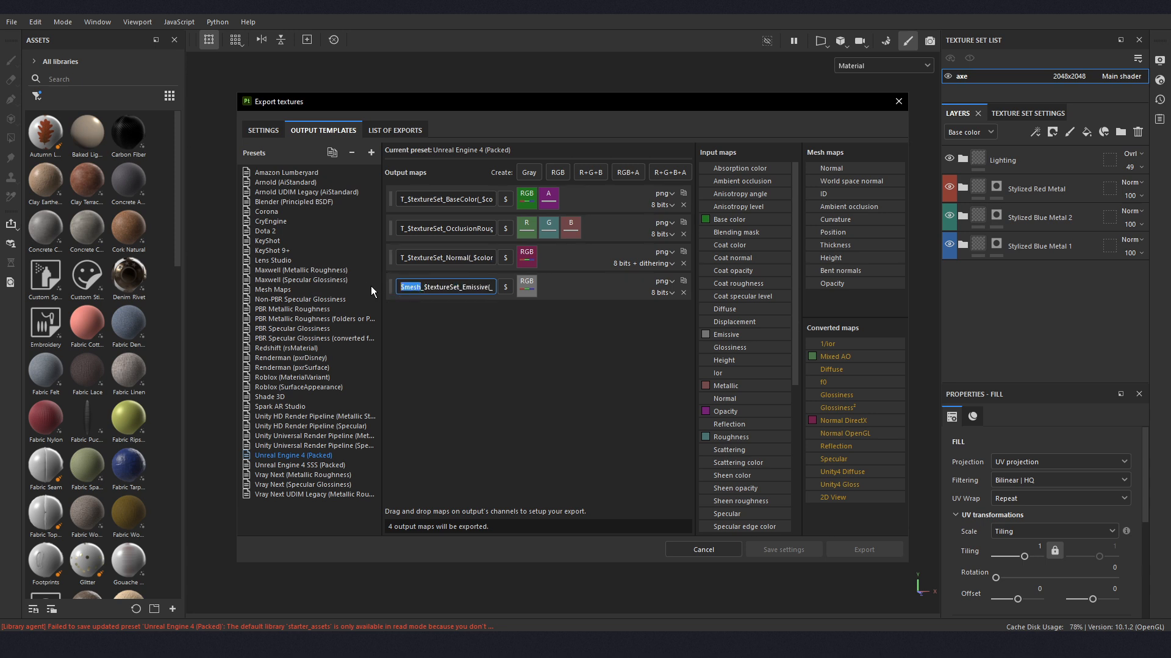
key("Delete")
type("T")
left_click(528, 354)
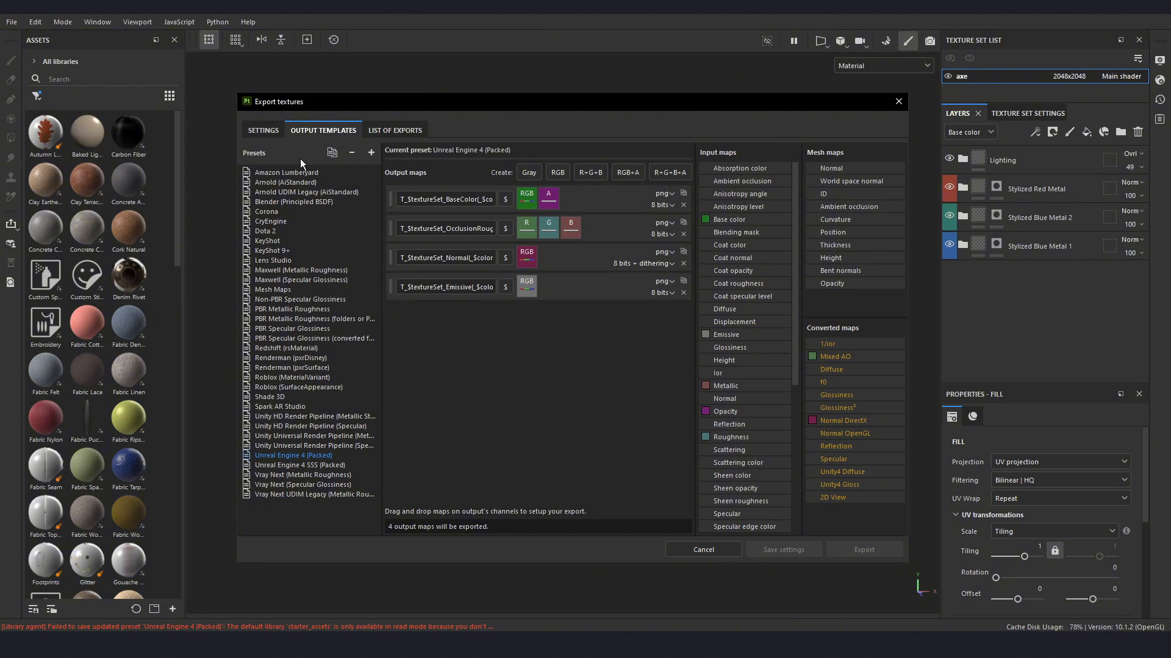
- Return to the general export parameters and export the axe textures again with the T-prefixed map names
left_click(264, 130)
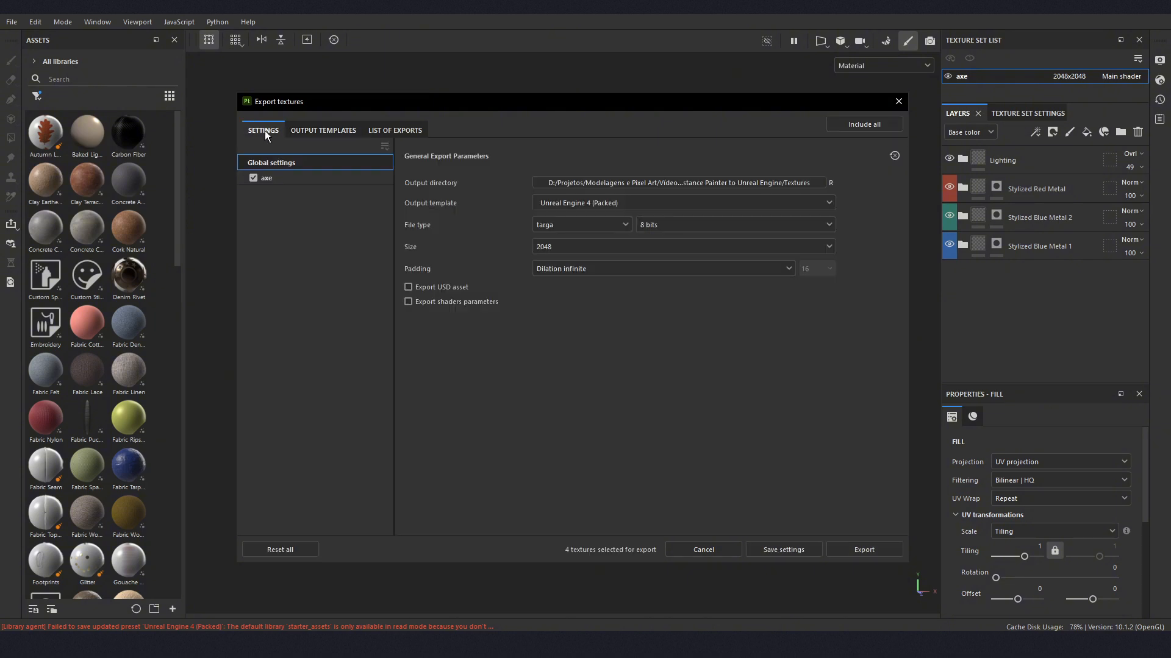
left_click(876, 548)
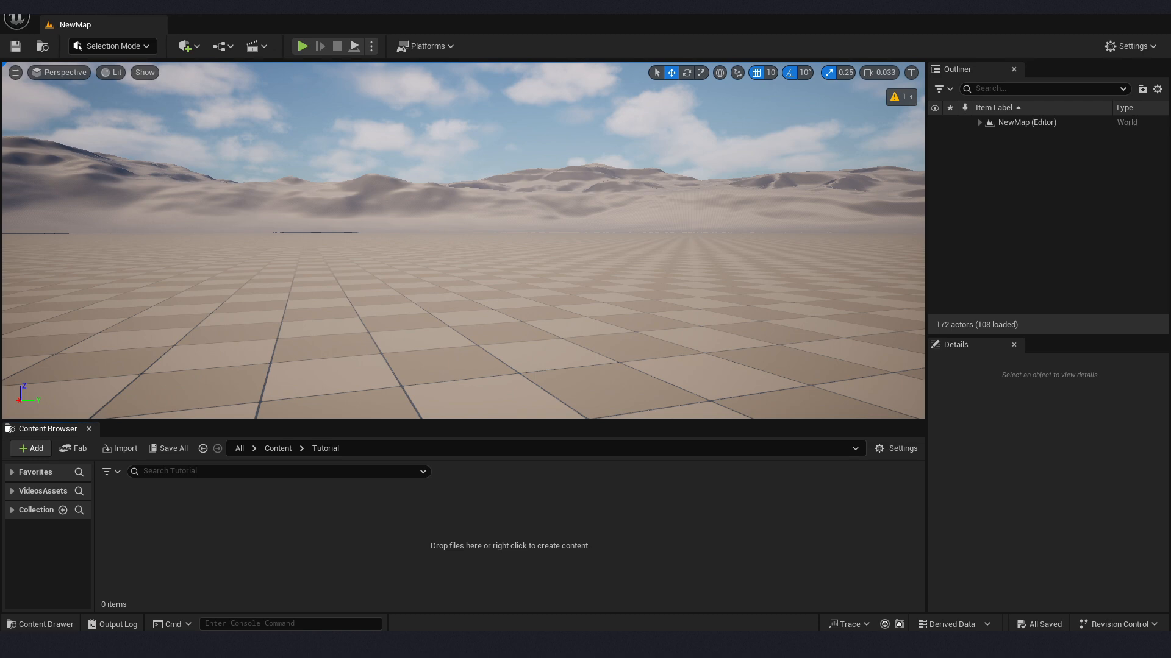
- In Unreal Engine, import the stylized_scifi_axe_LOD0 mesh and the T_axe base color, normal and occlusion textures into the Tutorial folder
left_click_drag(394, 554, 240, 534)
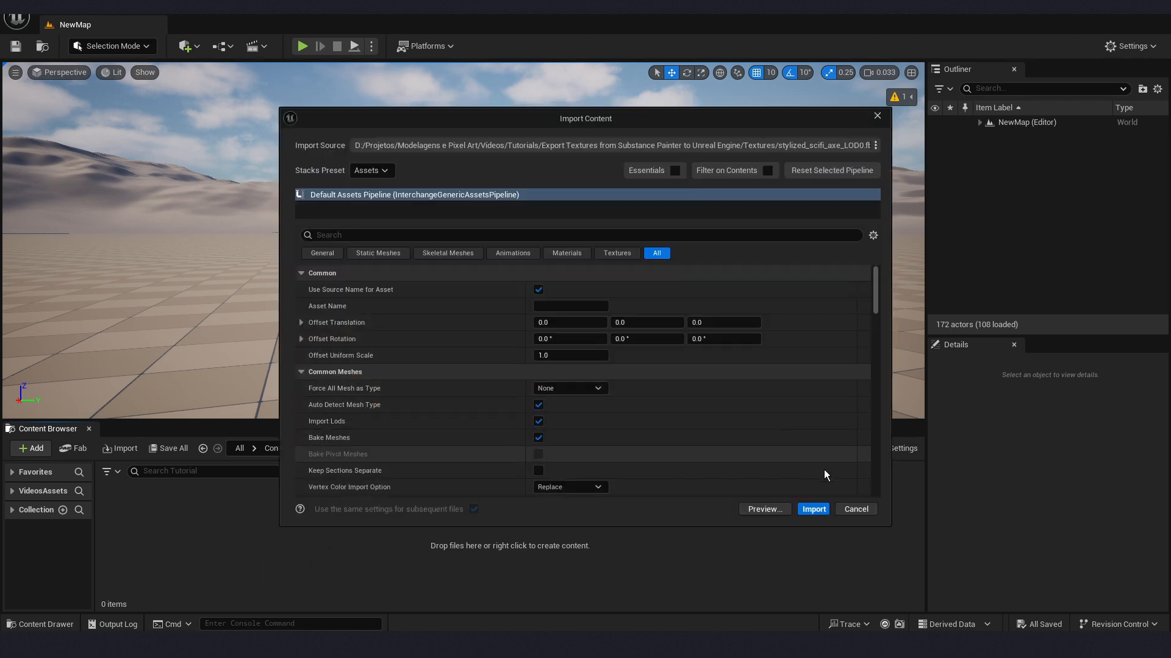
left_click(815, 510)
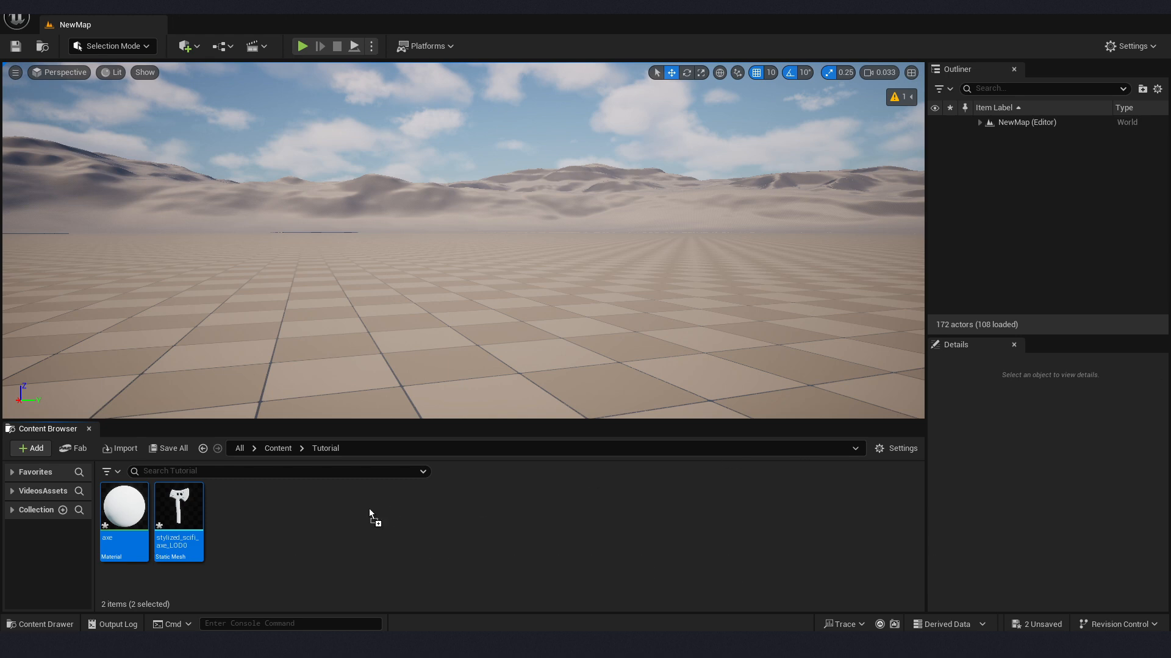
left_click_drag(305, 528, 372, 501)
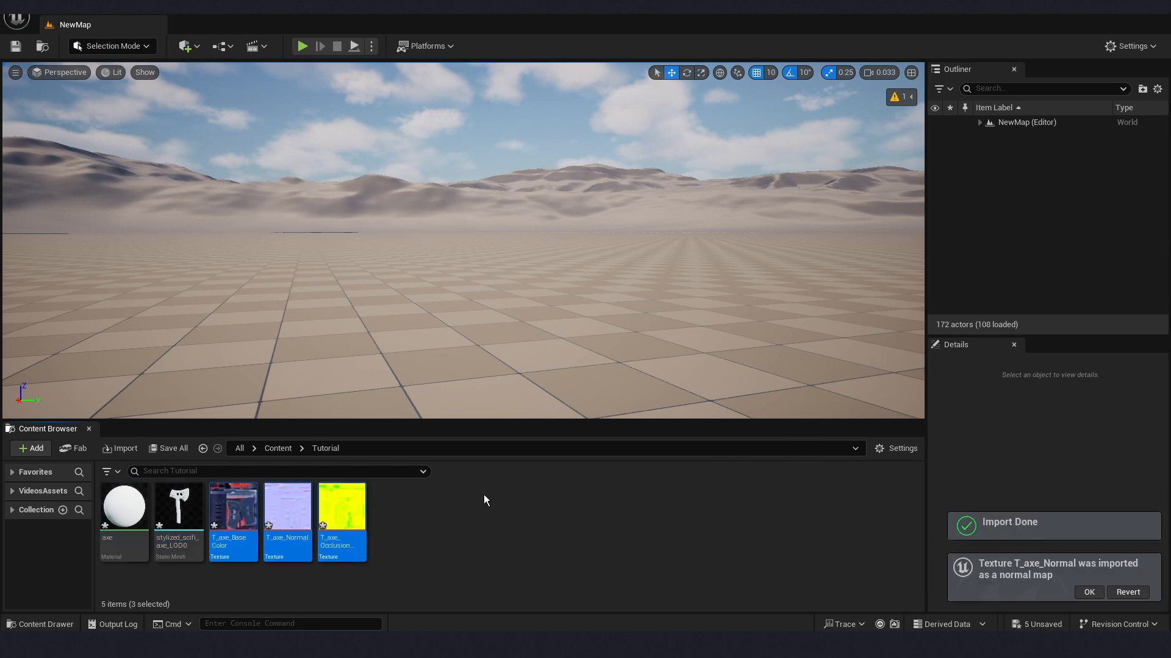
left_click(372, 511)
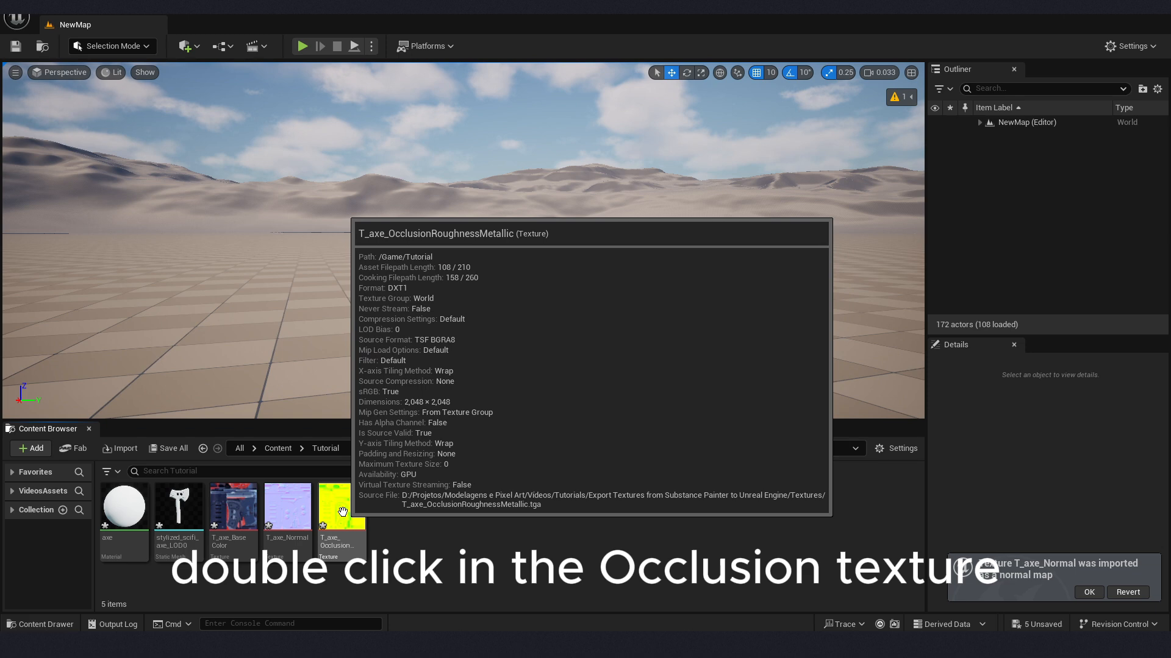
- Turn off sRGB for the T_axe_OcclusionRoughnessMetallic texture, then save and close that asset
double_click(343, 513)
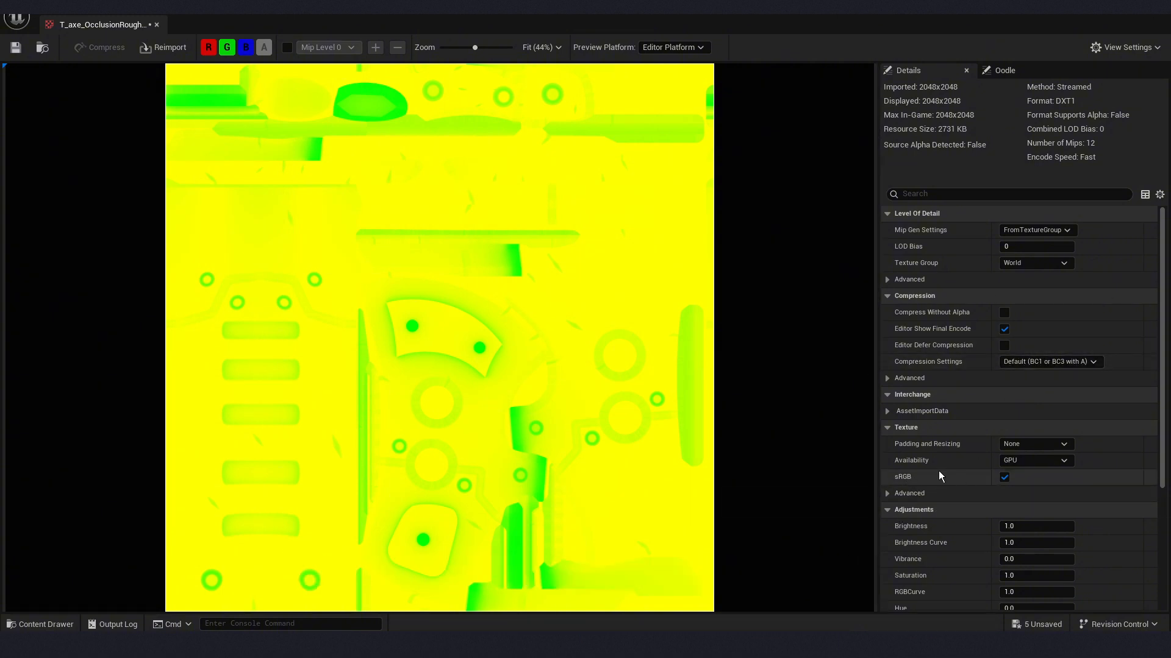
left_click(1004, 478)
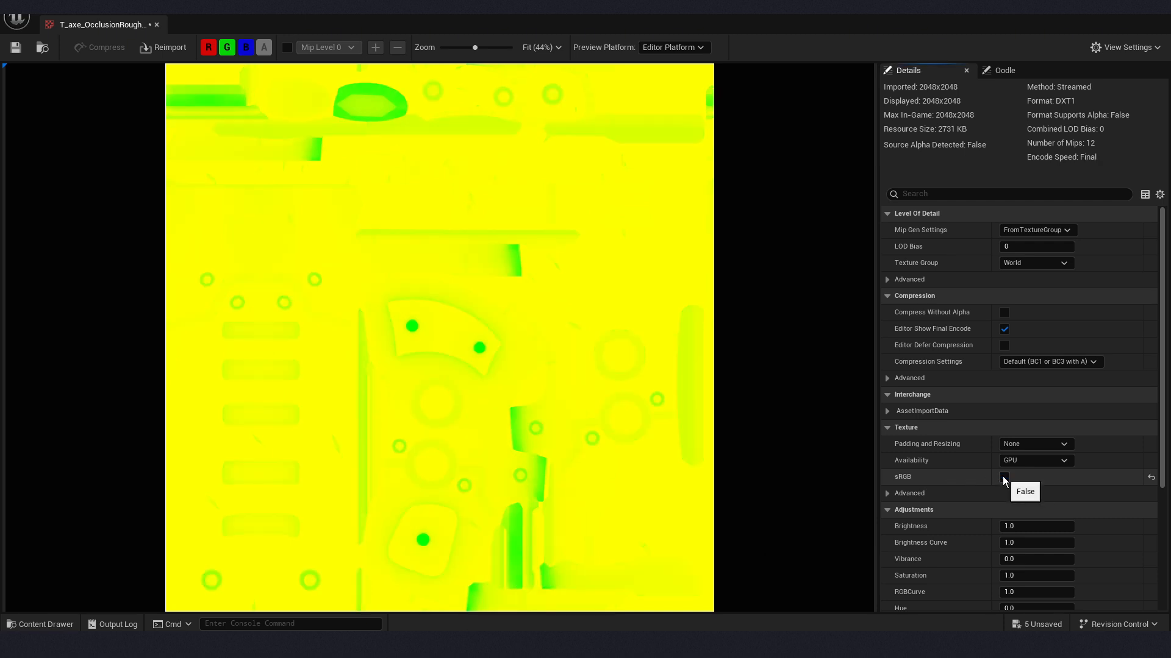
left_click(18, 53)
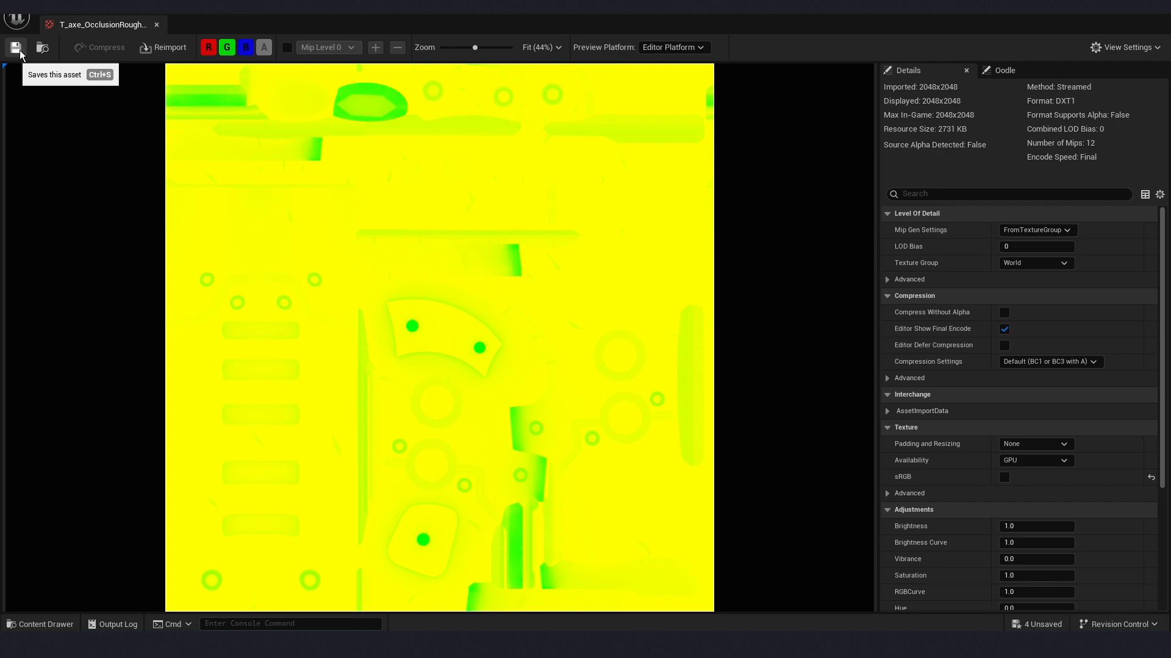
left_click(157, 26)
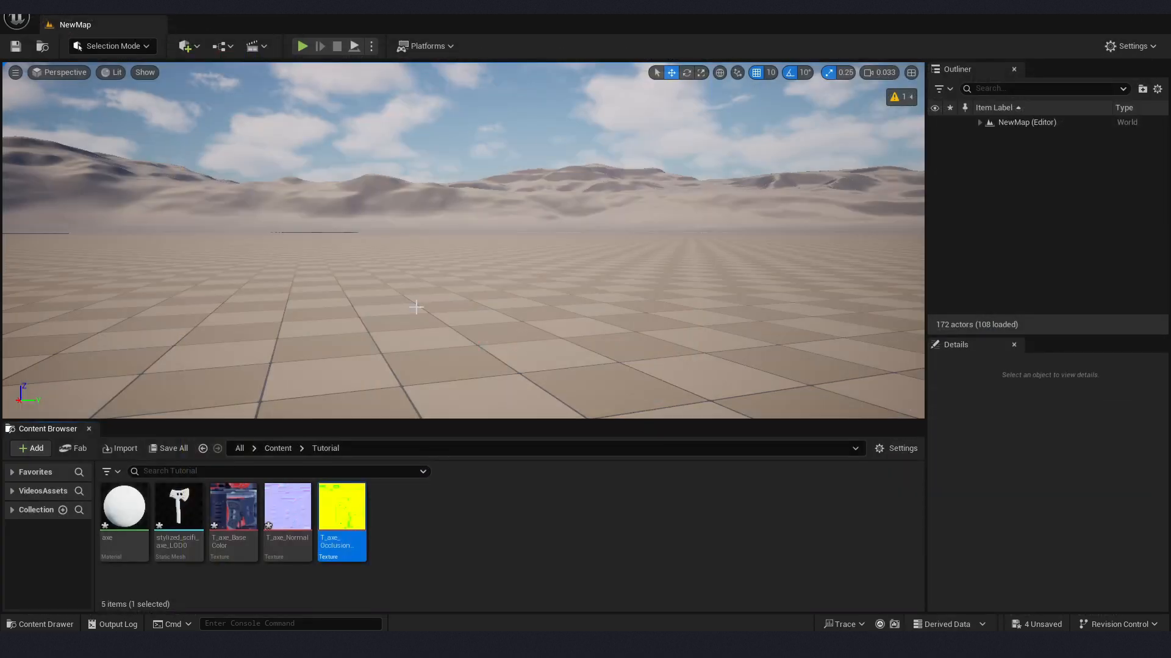
- Open the axe material and delete all the constant and MF_PhongToMetalRoughness nodes feeding its main node
double_click(125, 520)
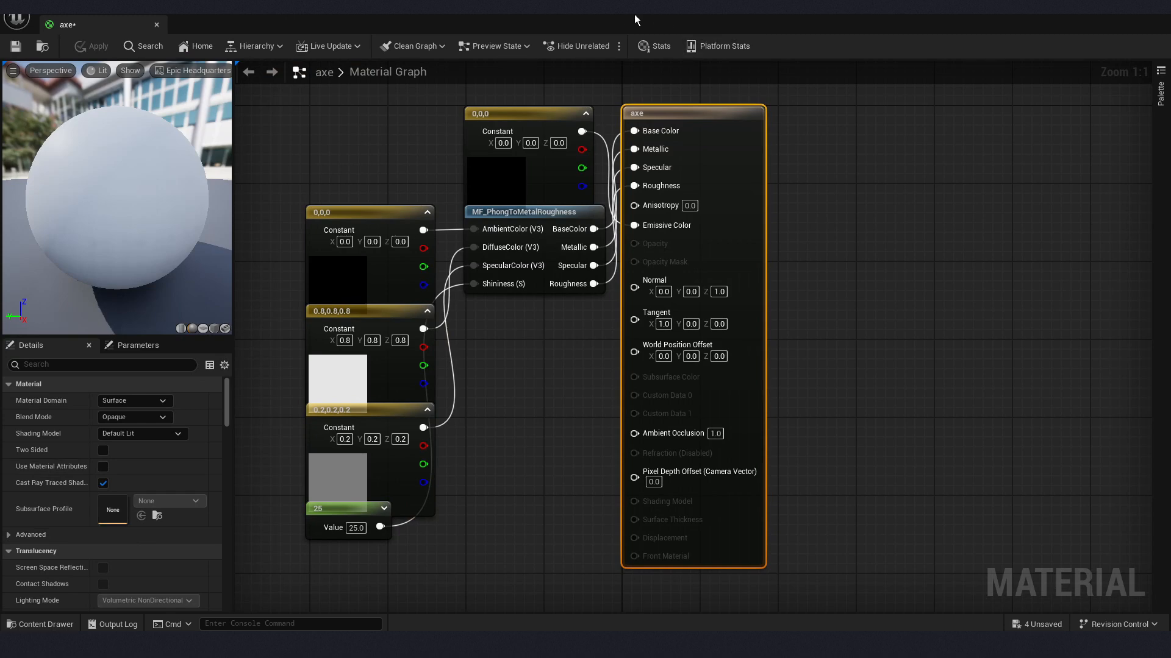
scroll(420, 391, "down", 3)
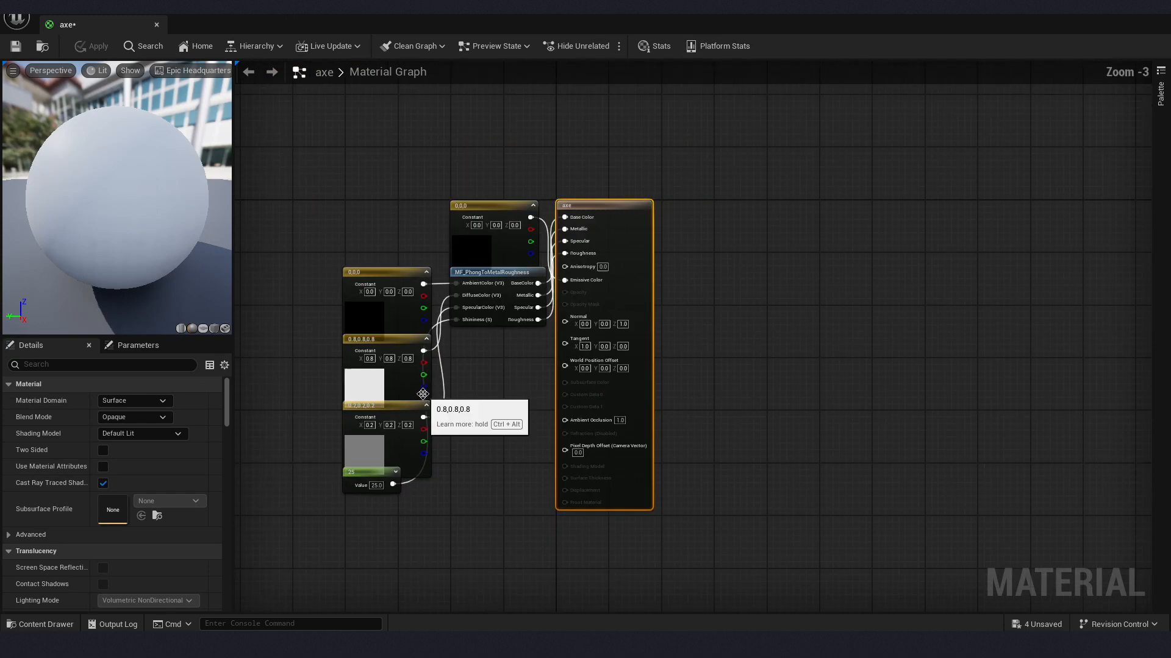
left_click_drag(378, 228, 539, 523)
key("Delete")
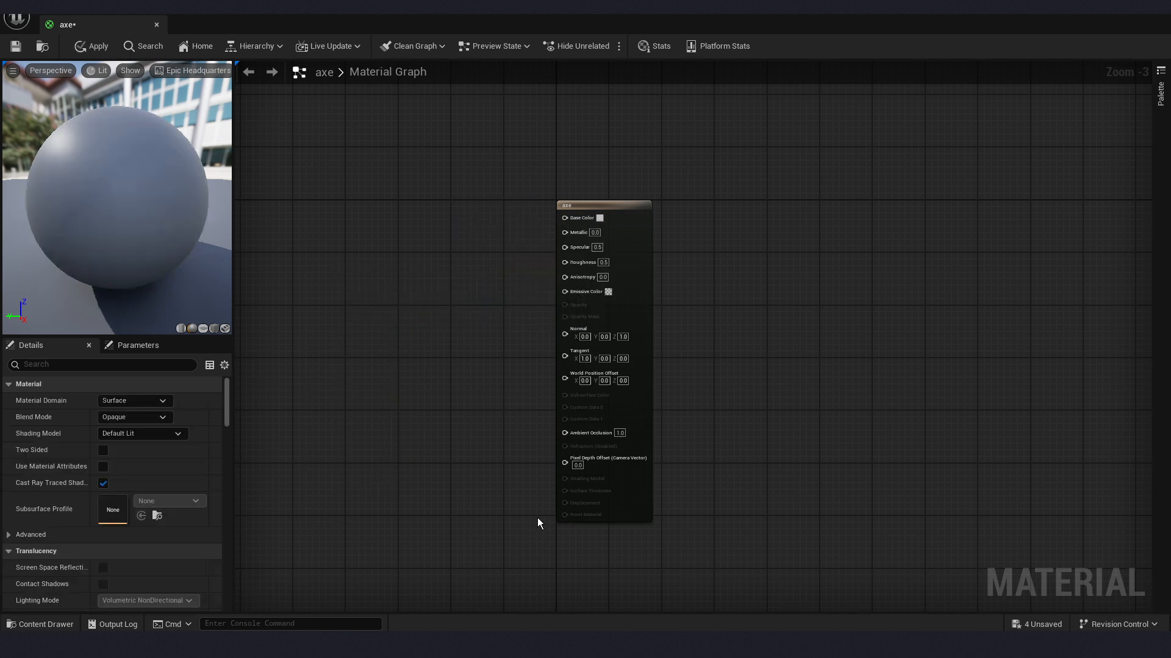
- Add the T_axe base color, normal and occlusion textures from the Tutorial folder to the axe material graph as Texture Sample nodes
left_click_drag(390, 18, 713, 158)
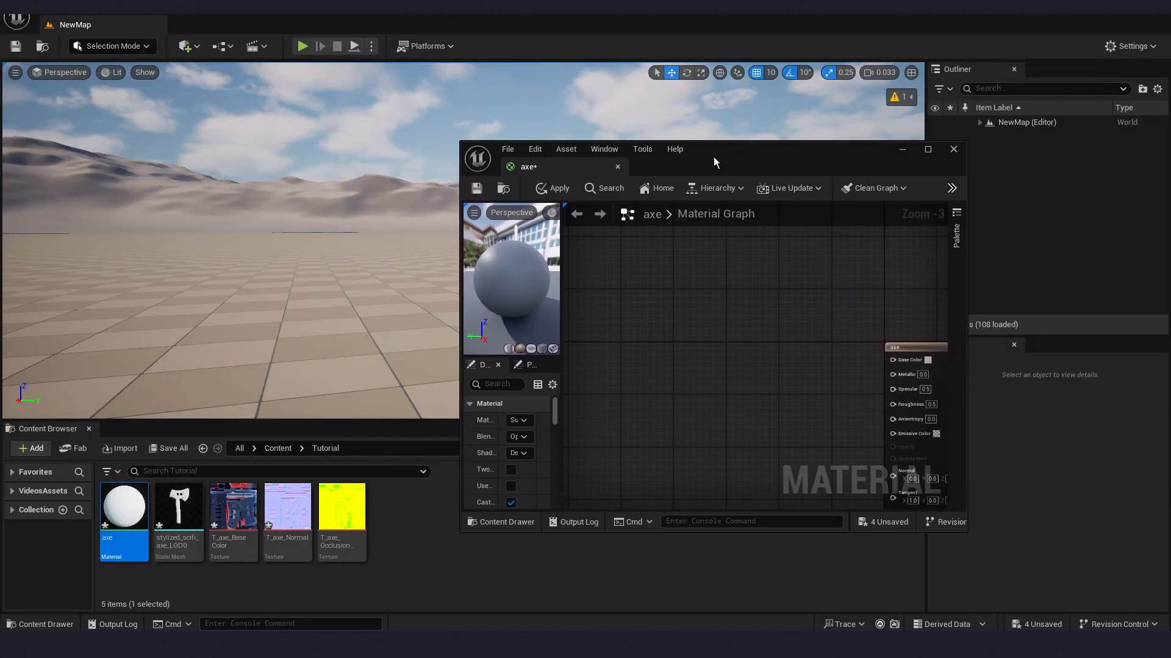
left_click(226, 513)
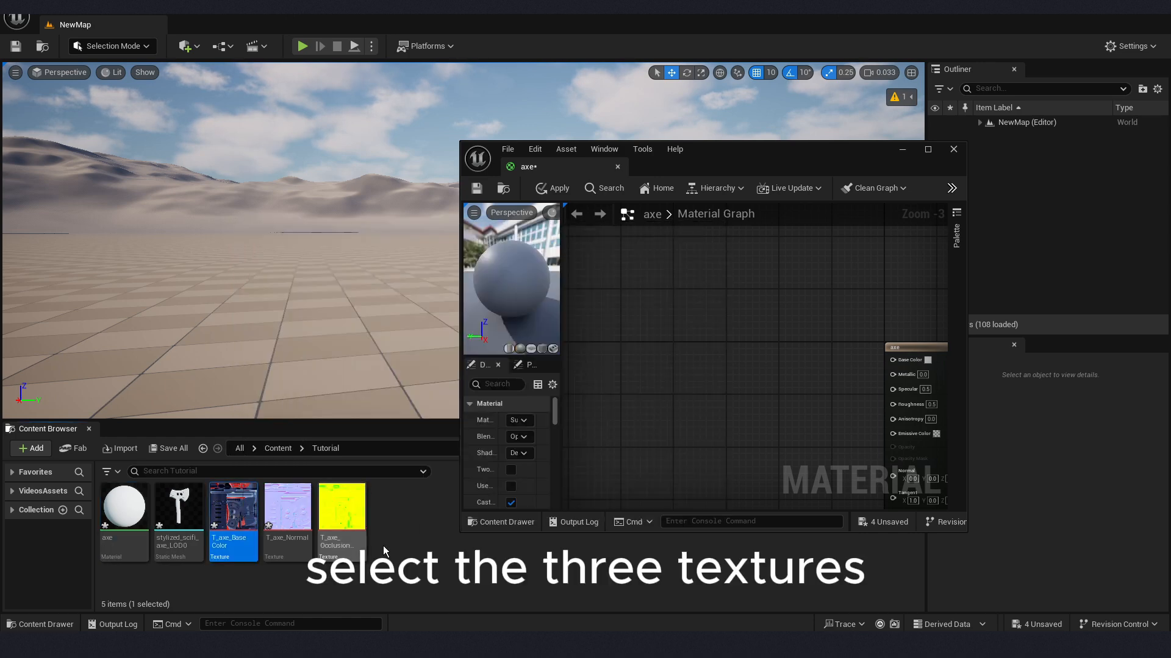
left_click(337, 519, "shift")
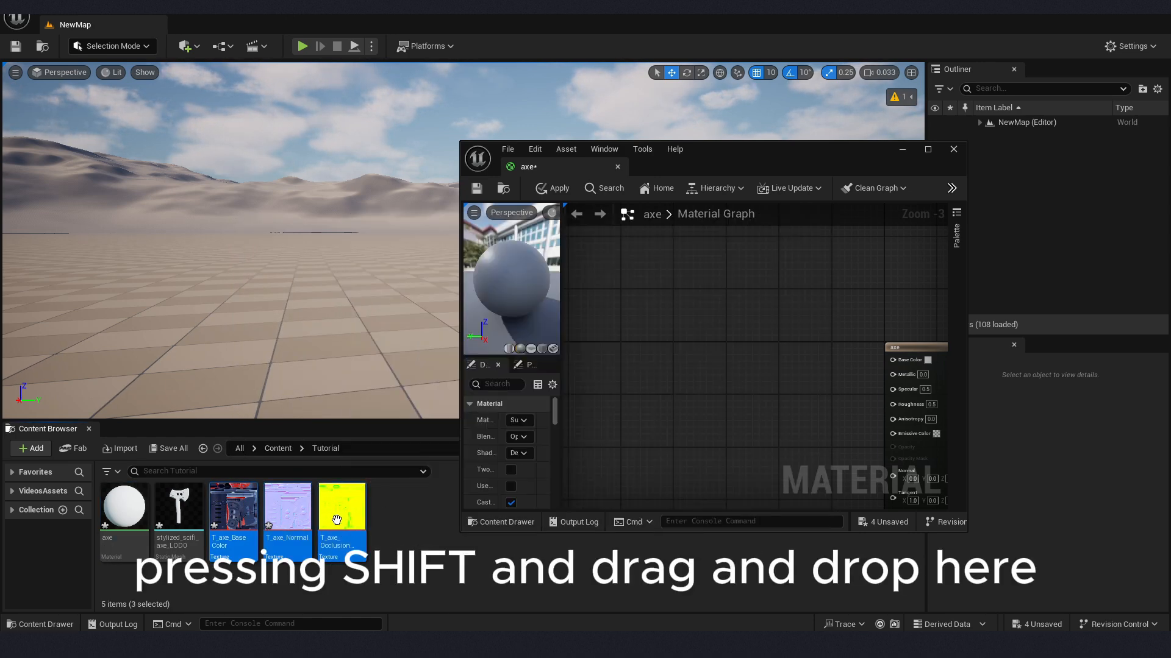
left_click_drag(337, 519, 693, 350)
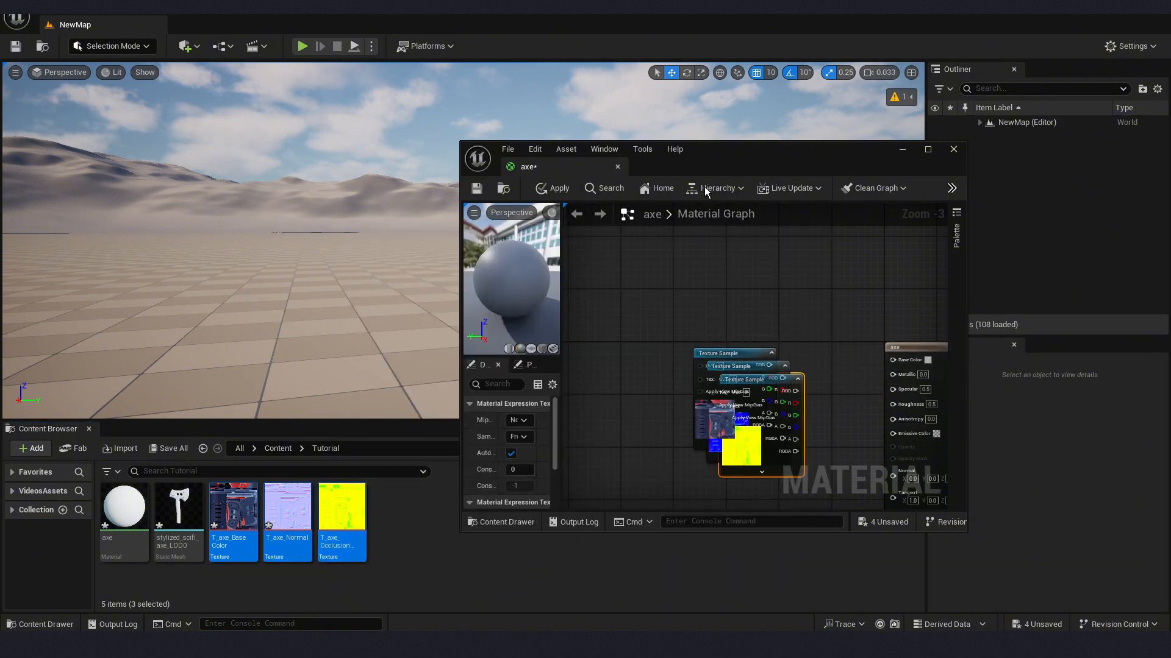
- Enlarge the material editor and arrange the Texture Samples in a column beside the main node: base color, normal, occlusion from top to bottom
left_click(928, 149)
scroll(906, 156, "up", 2)
left_click_drag(442, 206, 513, 122)
left_click_drag(416, 279, 409, 469)
left_click_drag(398, 189, 431, 293)
left_click_drag(415, 457, 441, 458)
left_click_drag(498, 121, 473, 181)
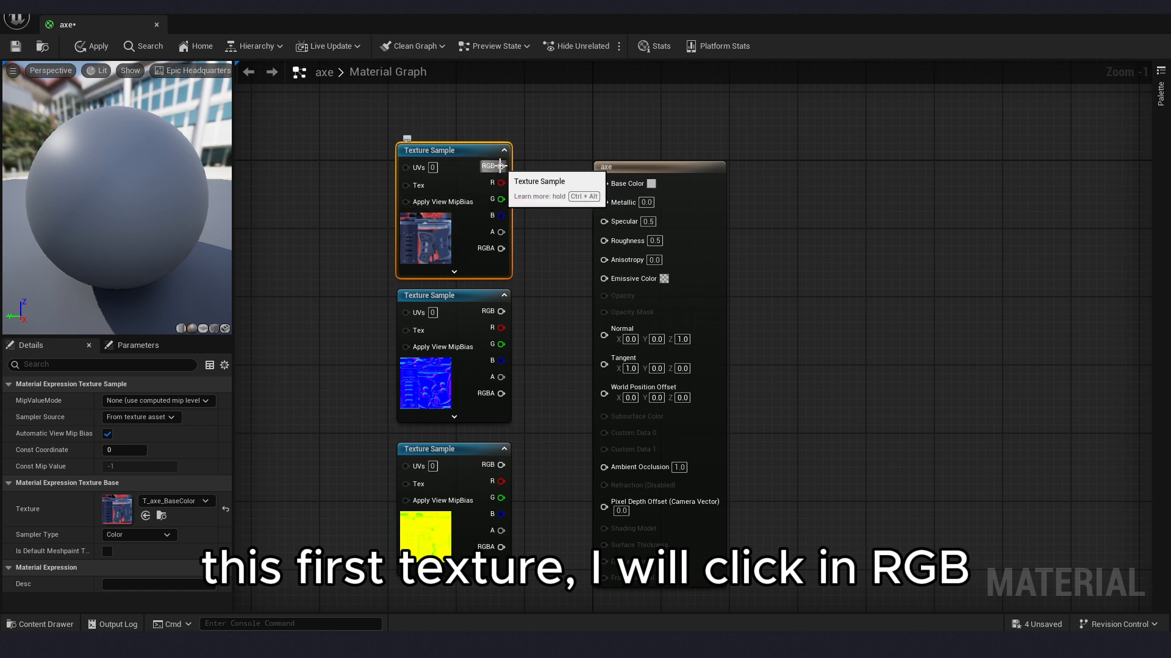
- Connect the base color texture's RGB output to Base Color and the normal texture's RGB output to Normal
left_click_drag(500, 166, 513, 171)
left_click_drag(548, 240, 635, 277)
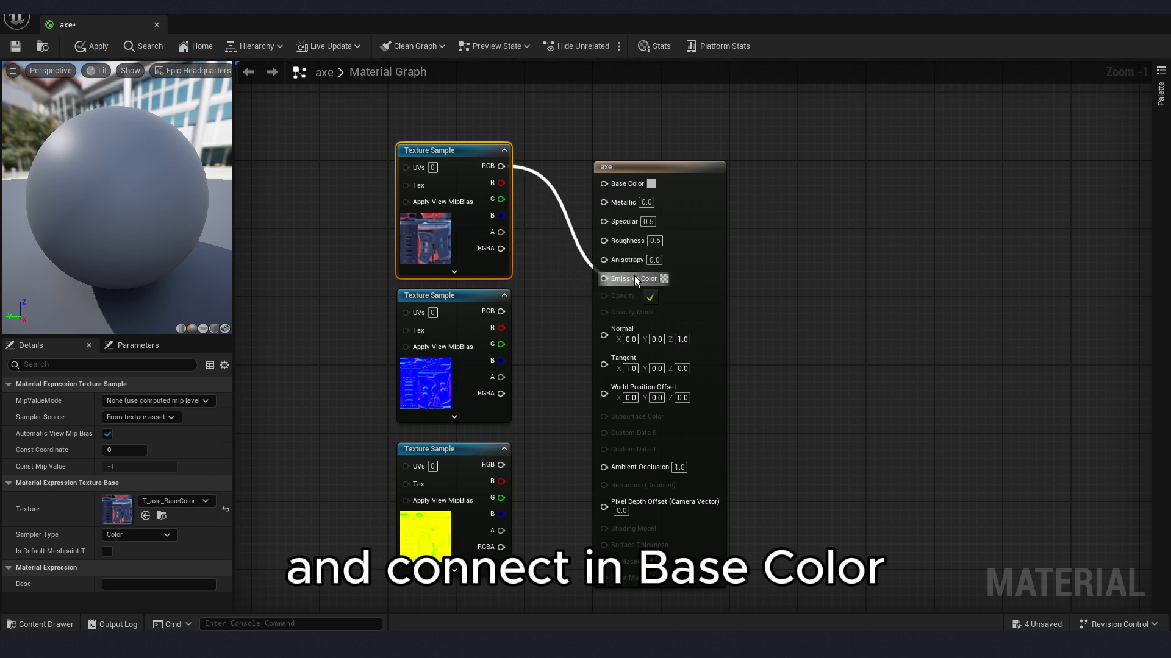
left_click_drag(620, 189, 618, 183)
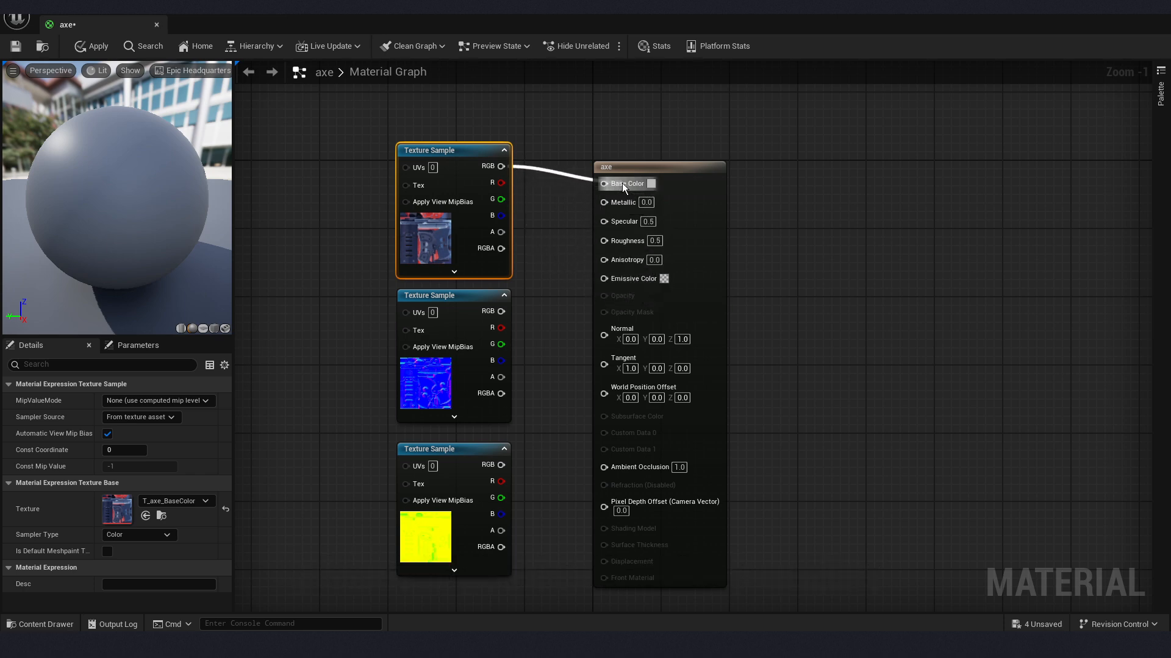
left_click(450, 372)
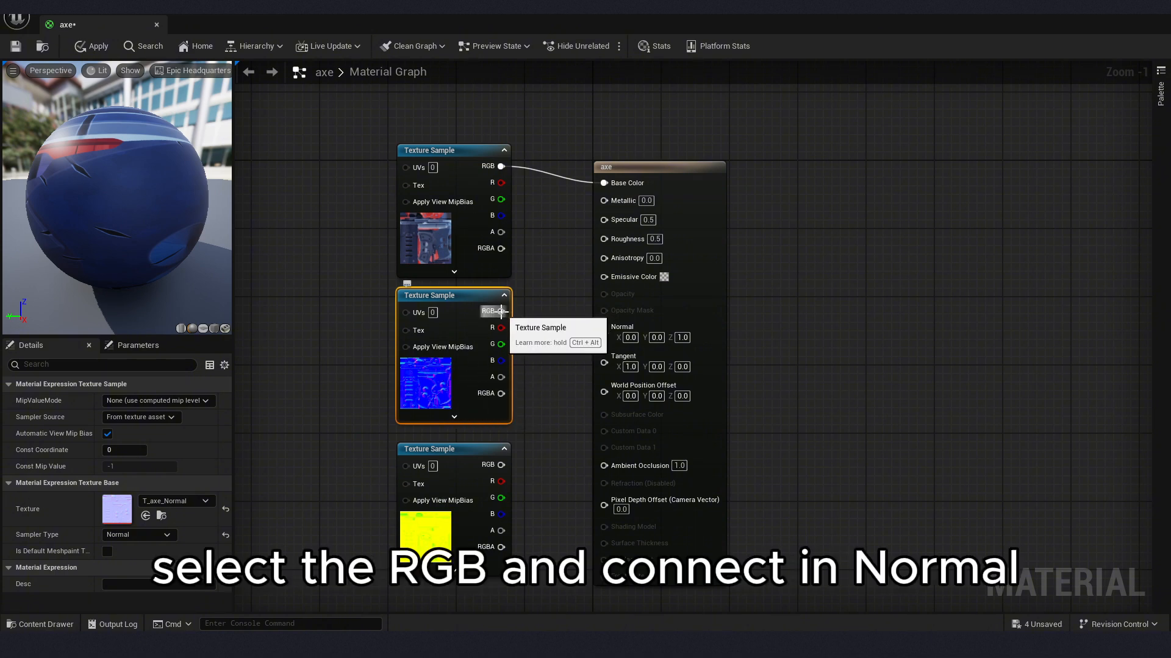
left_click_drag(500, 311, 503, 313)
left_click_drag(608, 327, 605, 335)
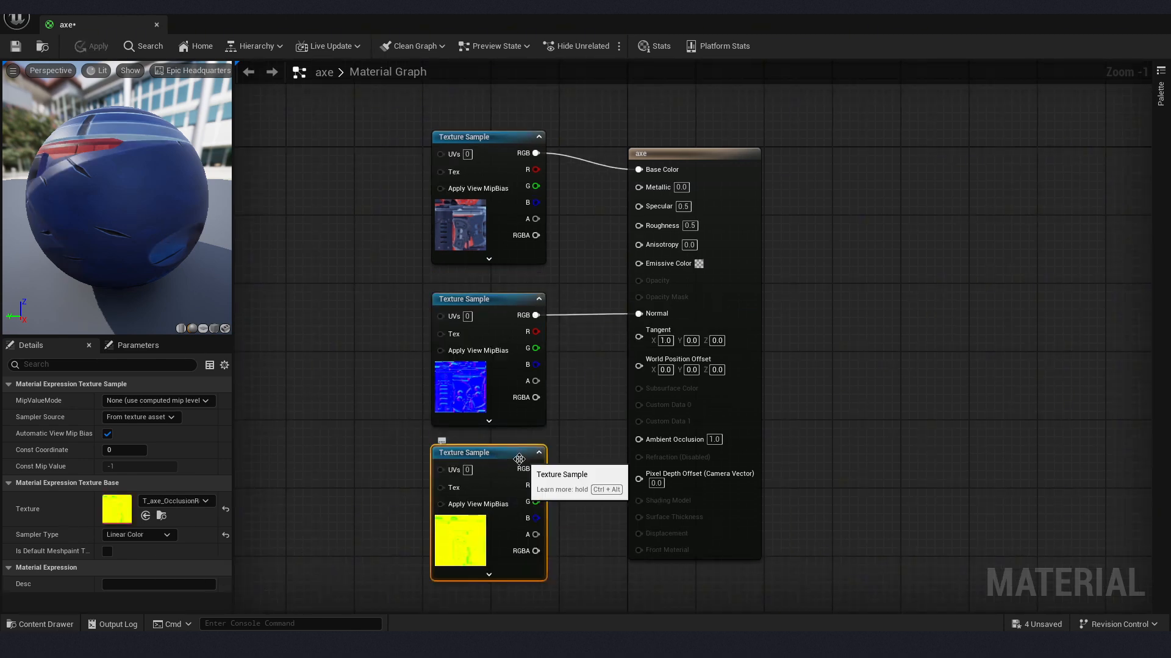
- Connect the occlusion texture's R output to Ambient Occlusion, G to Roughness and B to Metallic
left_click_drag(537, 486, 669, 441)
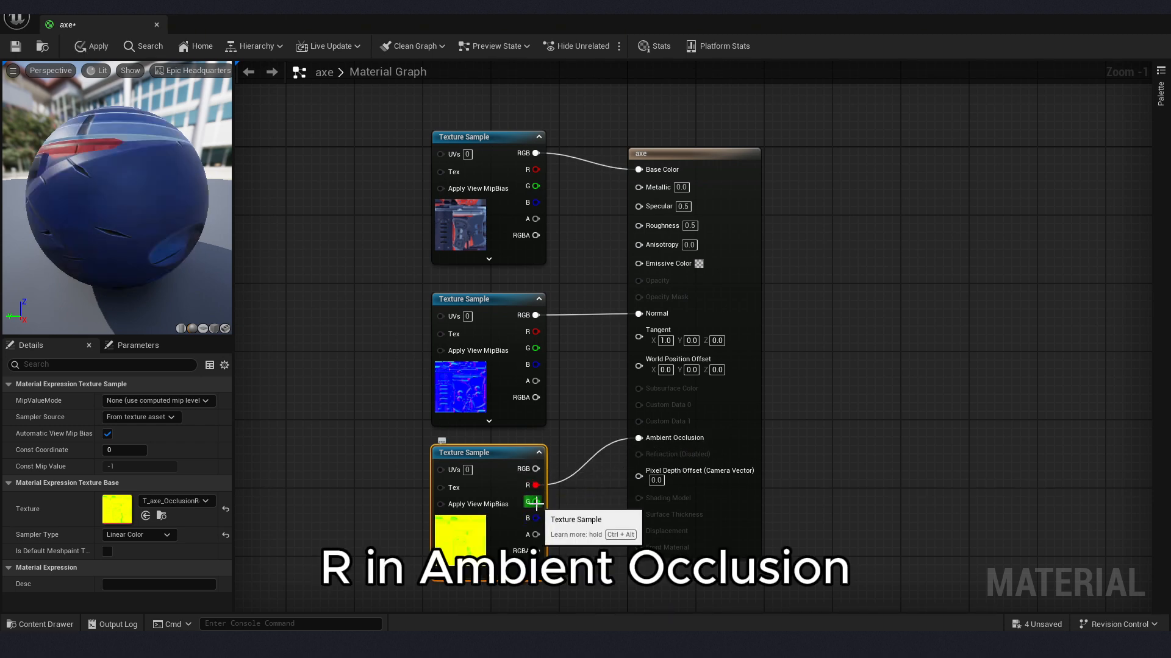
left_click_drag(535, 502, 662, 348)
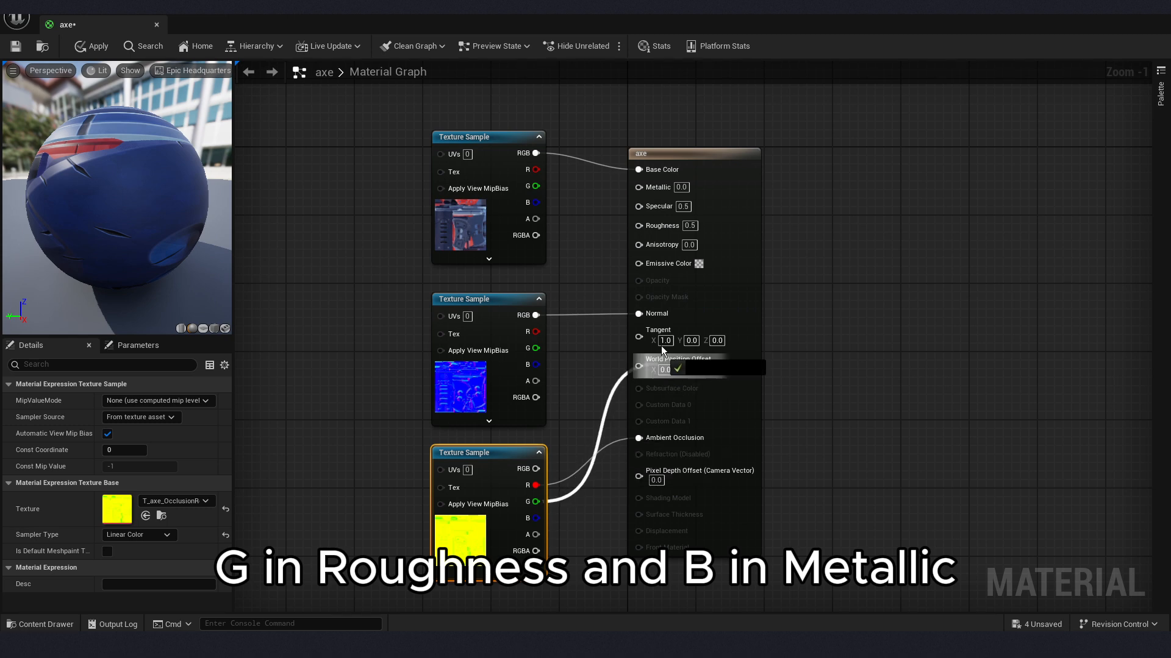
left_click_drag(661, 224, 661, 224)
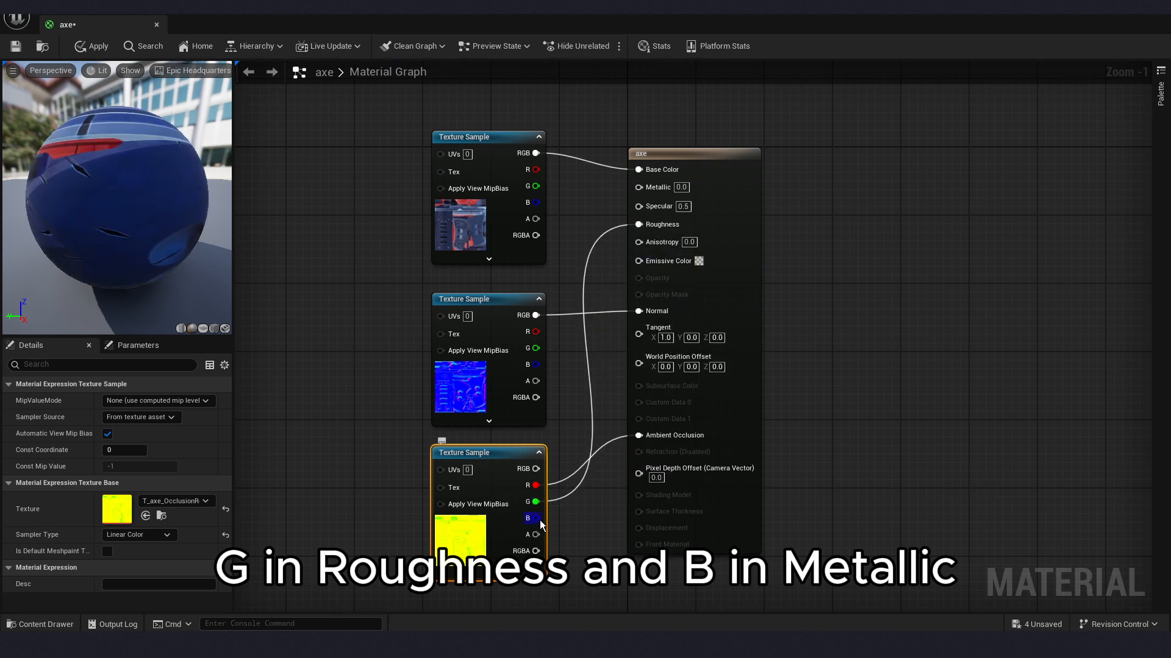
left_click_drag(535, 518, 659, 186)
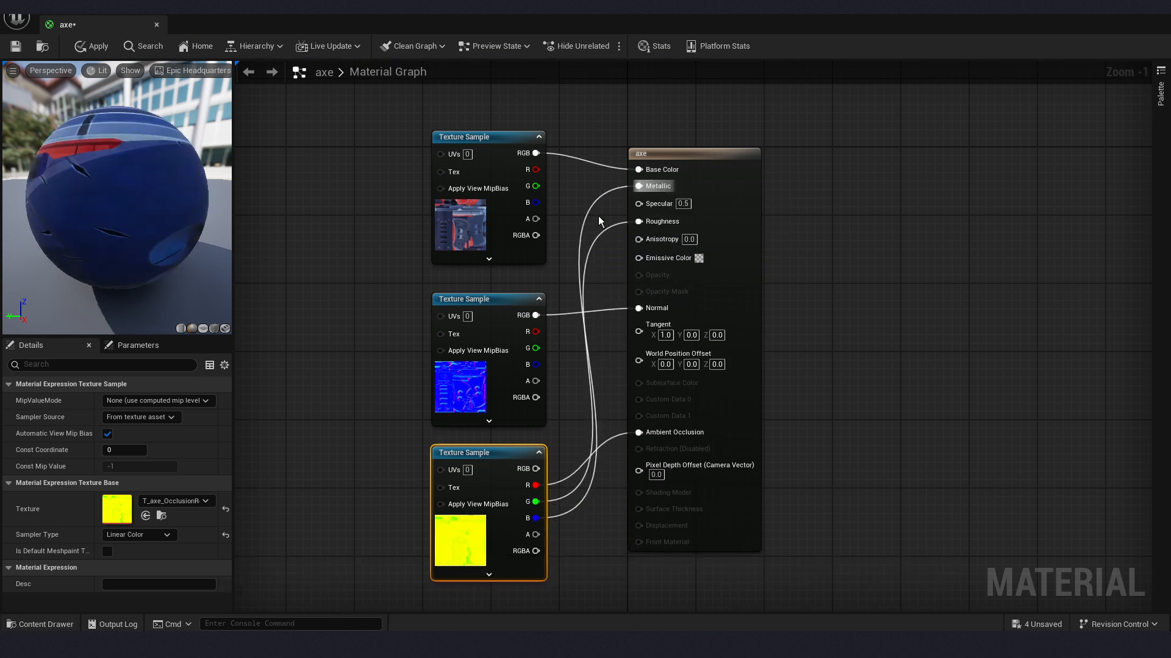
- Apply and save the axe material, then close its editor to return to the level
left_click(86, 45)
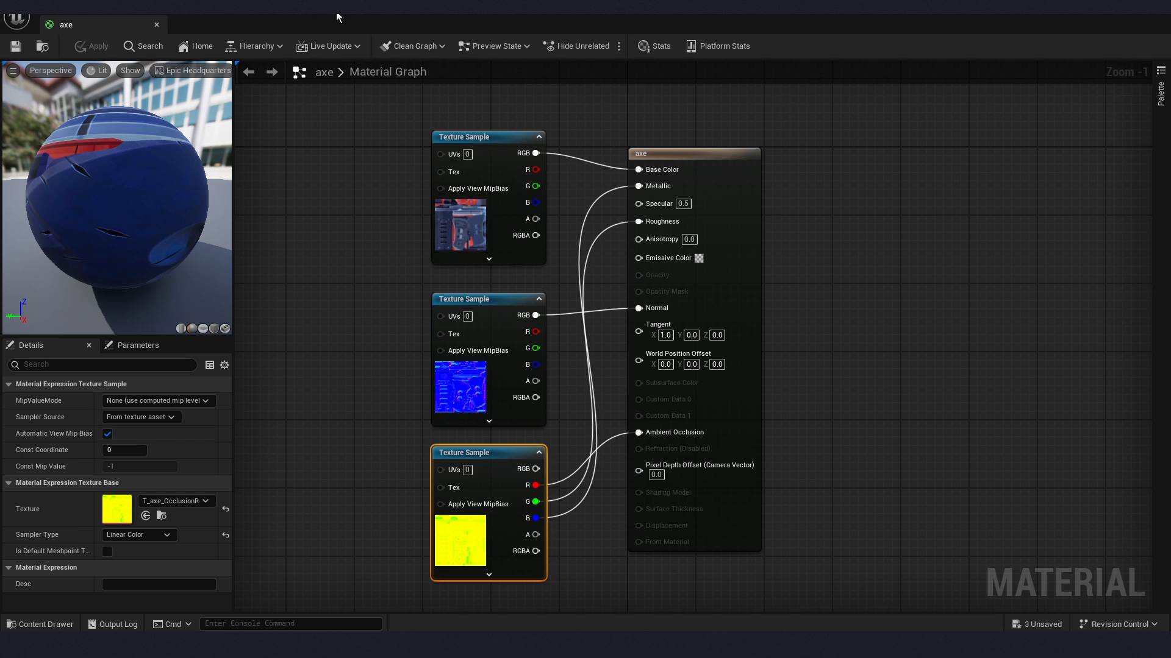
left_click_drag(338, 17, 551, 126)
left_click(645, 148)
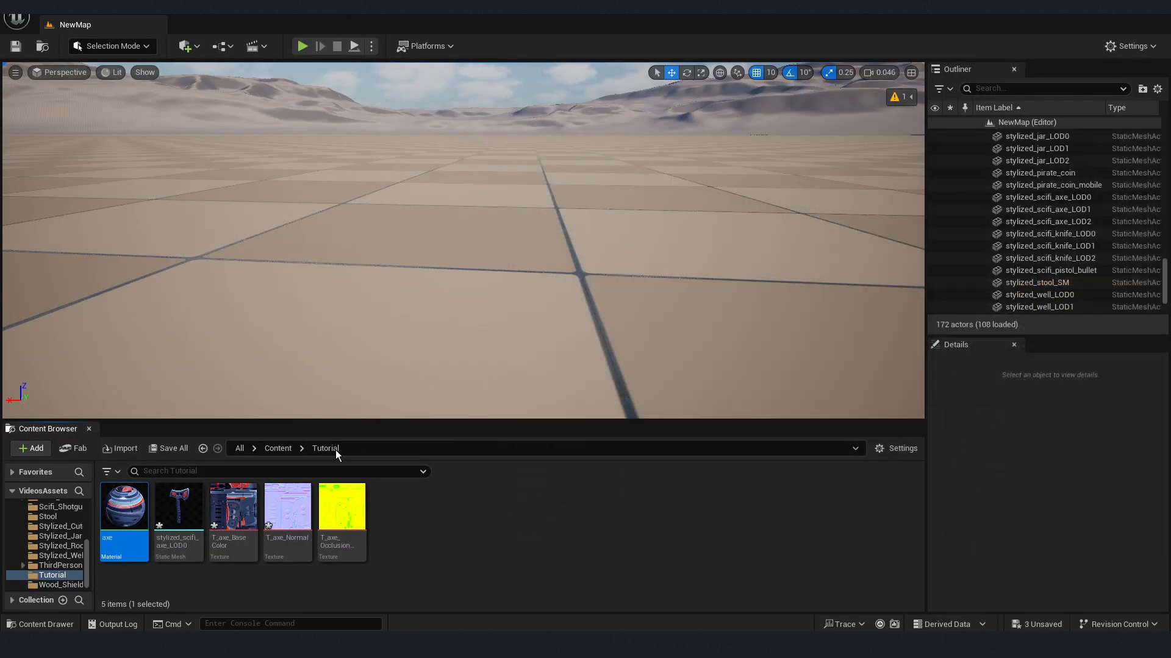
- Place the stylized_scifi_axe_LOD0 mesh on the floor of the level and rotate it about its vertical axis
left_click_drag(178, 514, 544, 356)
key("e")
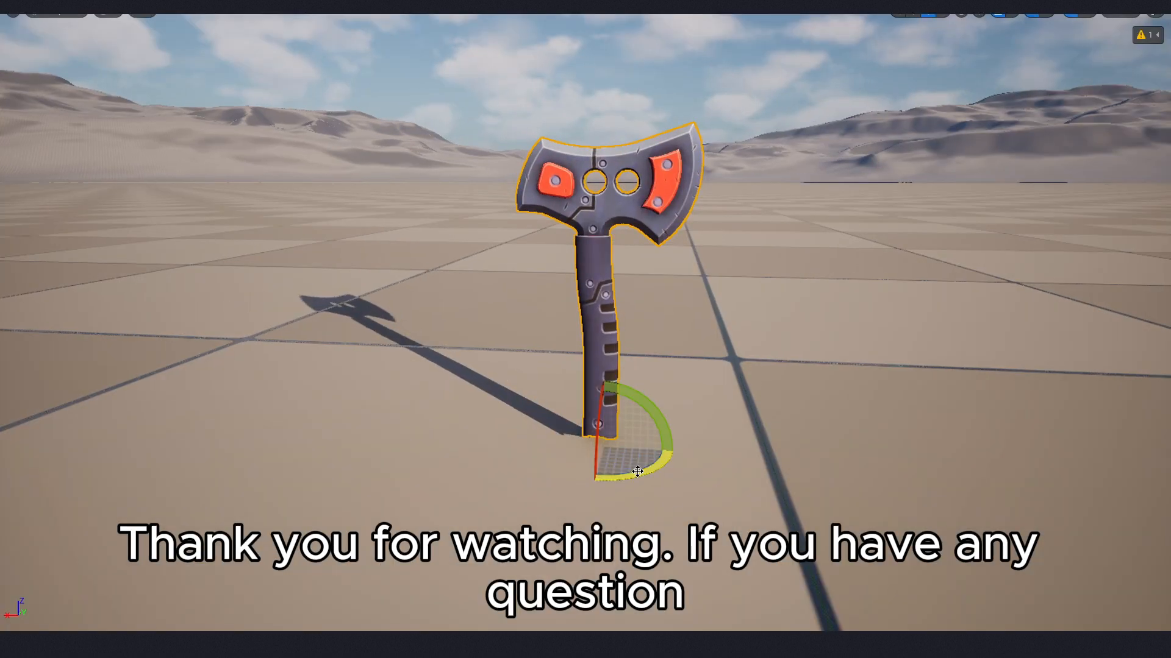
mouse_move(637, 472)
left_mouse_down()
mouse_move(617, 475)
mouse_move(648, 470)
left_mouse_up()
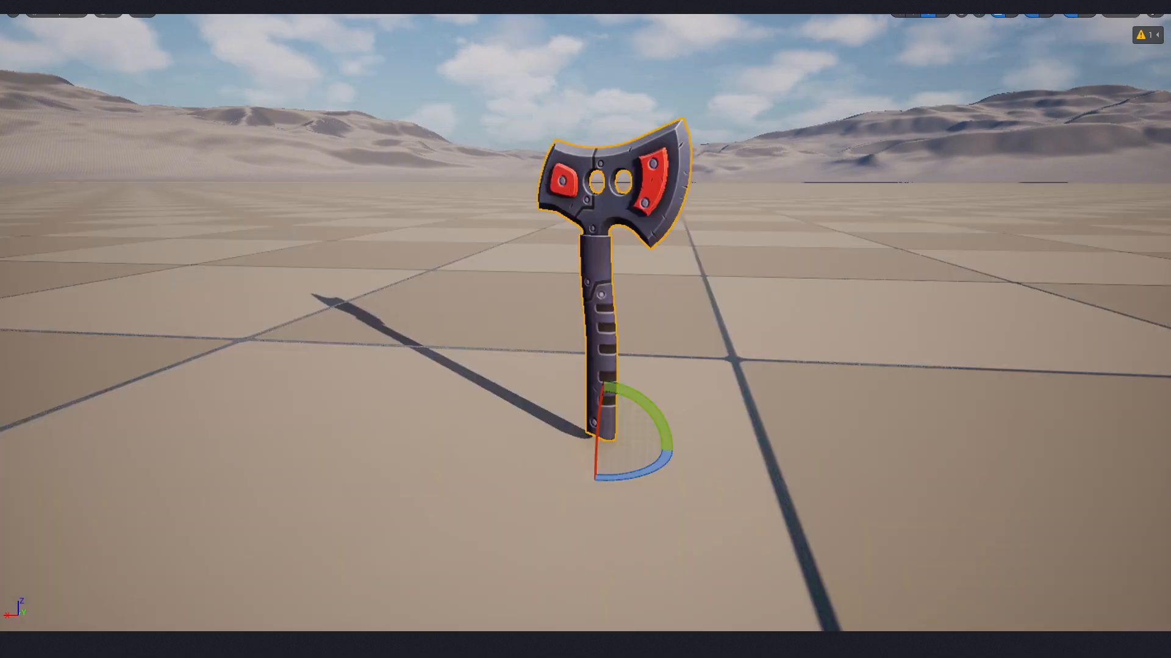
- Inspect the textured axe up close and turn it by -30° about its vertical axis
key("w")
right_click_drag(585, 330, 585, 216)
key("s")
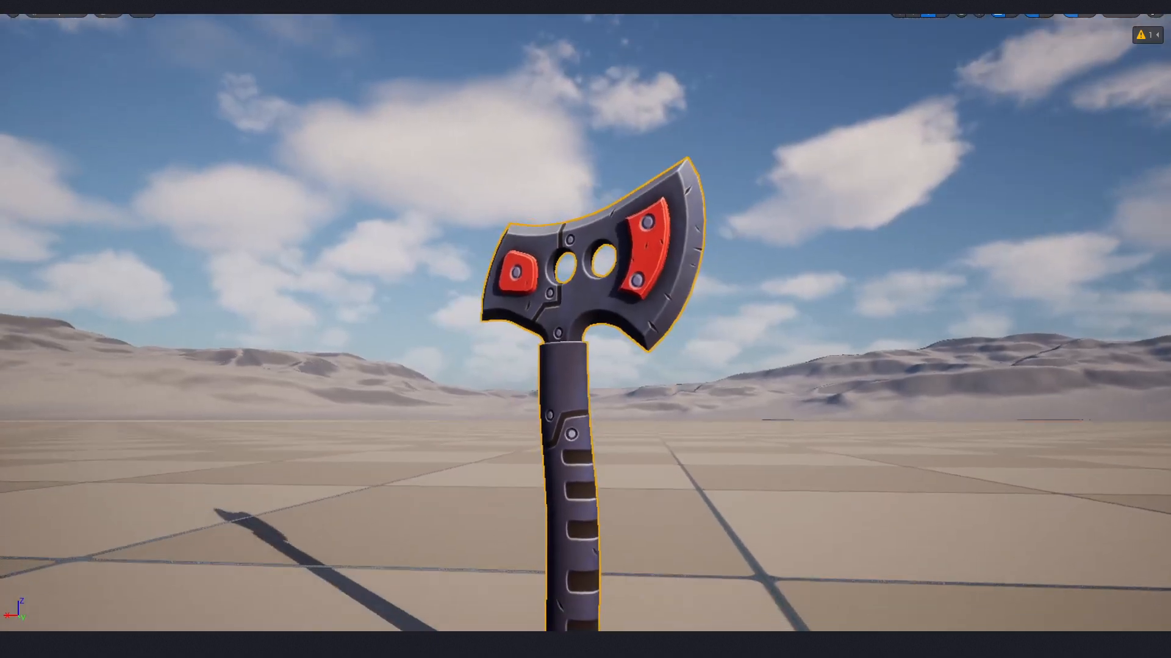
right_click_drag(647, 365, 647, 472)
key("s")
left_click_drag(632, 533, 645, 532)
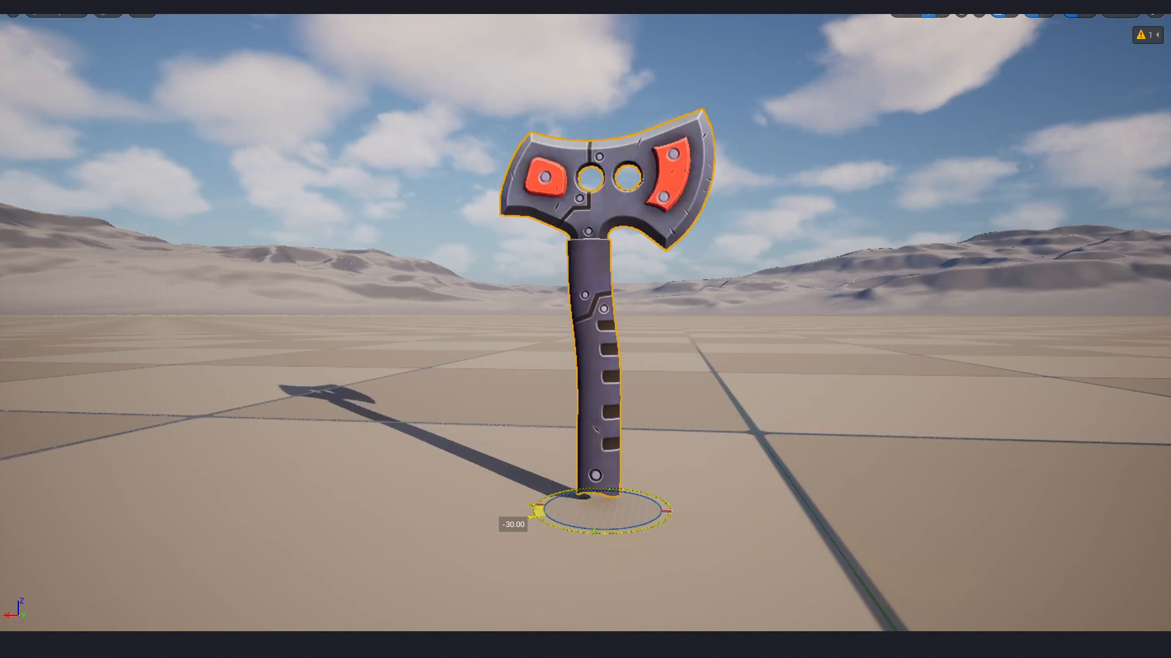